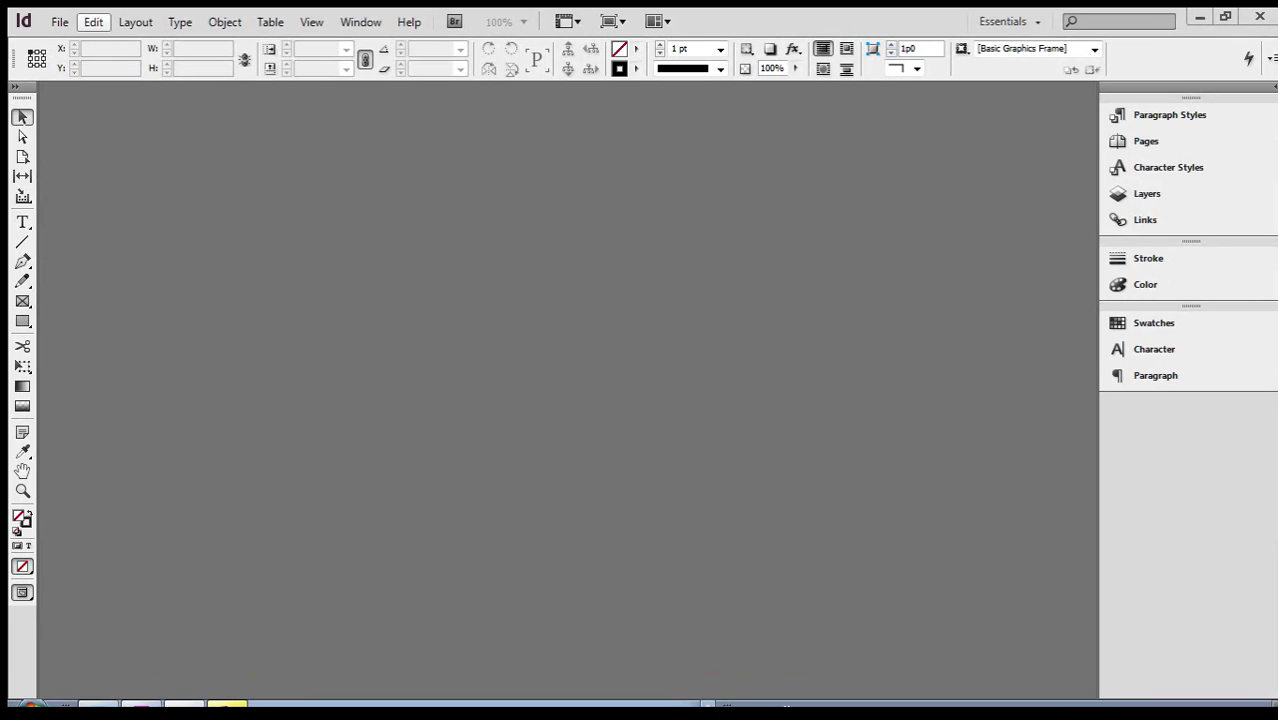
# Step: Set both the horizontal and vertical ruler units to inches in the preferences
pyautogui.click(96, 23)
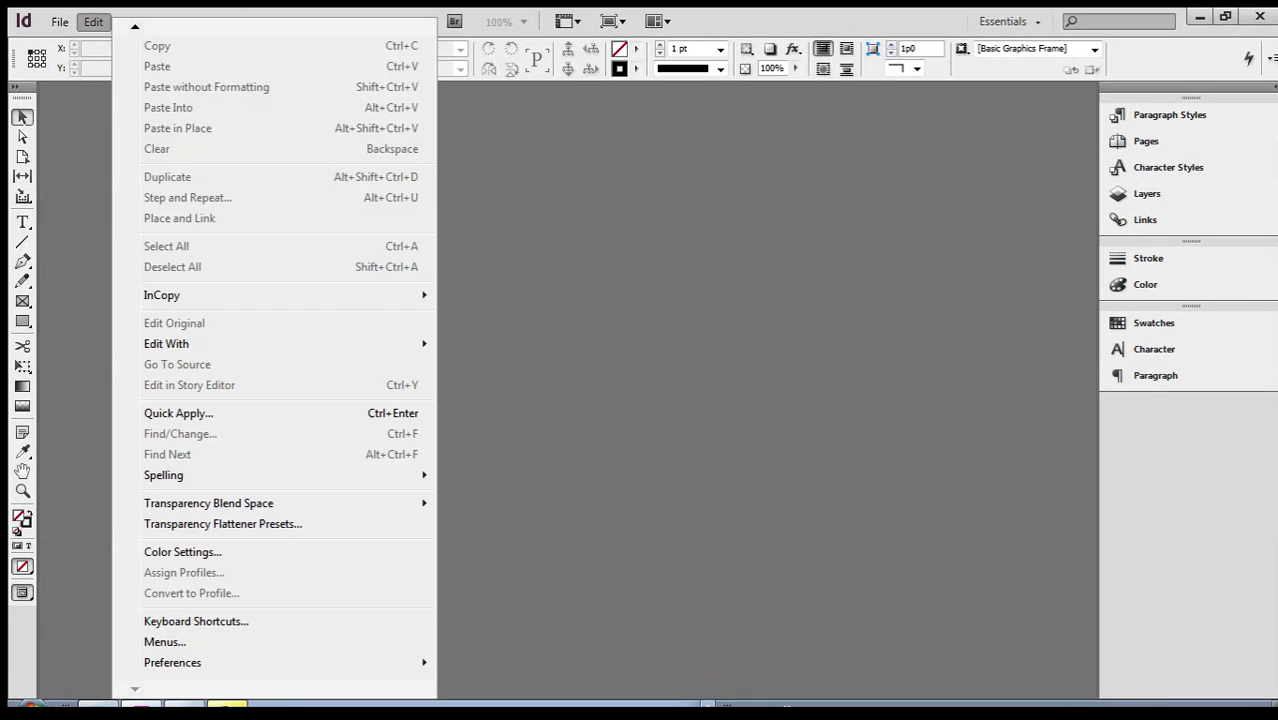
pyautogui.moveTo(219, 674)
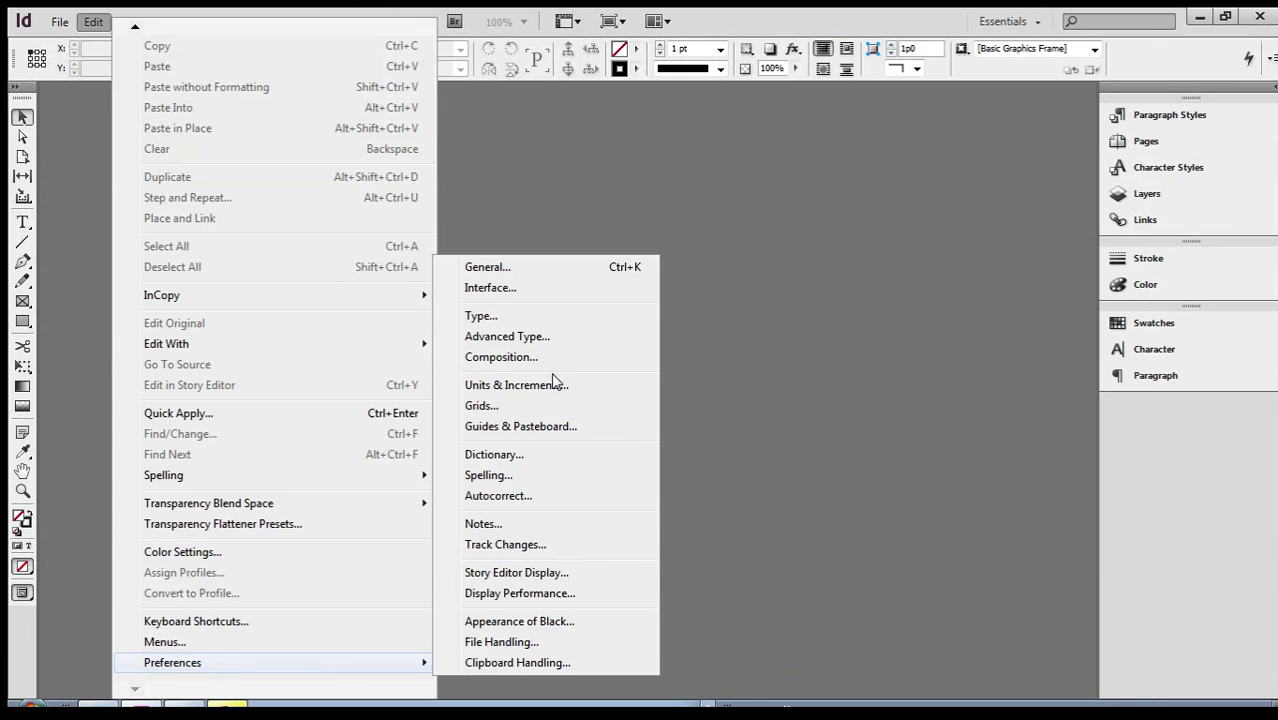
pyautogui.click(541, 392)
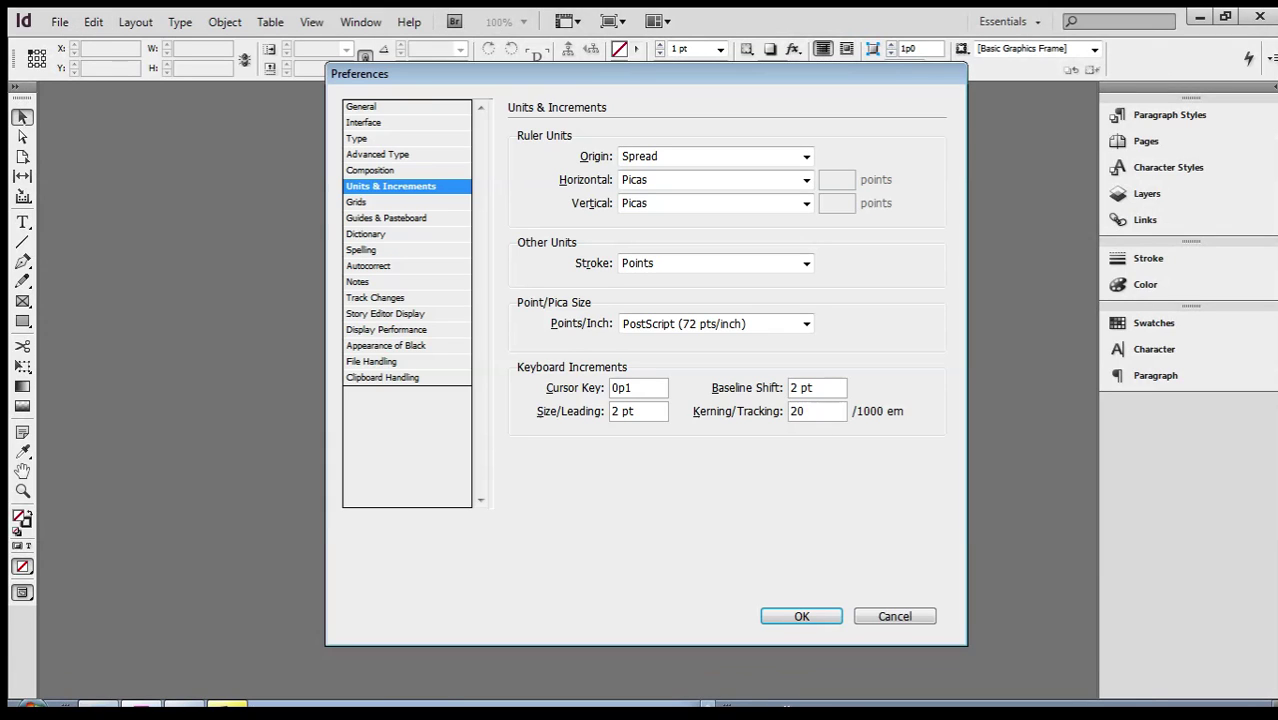
pyautogui.hotkey('alt', 'Down')
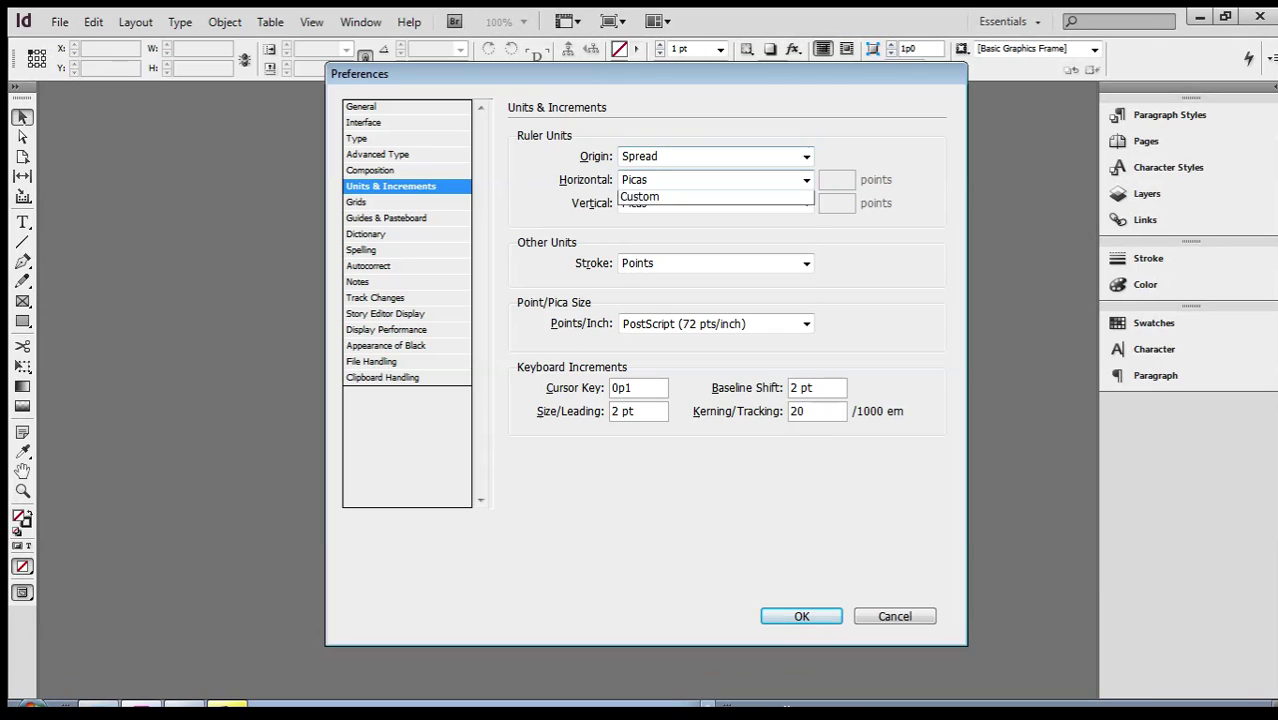
pyautogui.press('Down')
pyautogui.press('Down')
pyautogui.press('Return')
pyautogui.press('Tab')
pyautogui.hotkey('alt', 'Down')
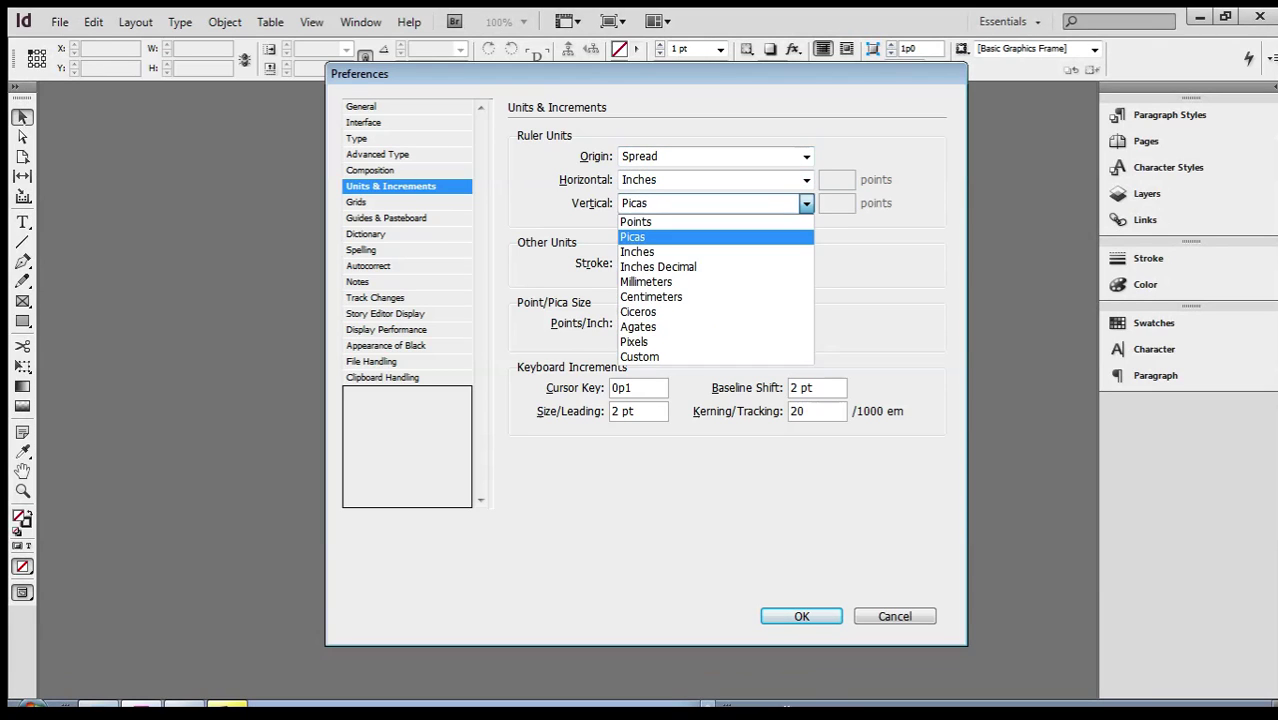
pyautogui.press('Down')
pyautogui.press('Return')
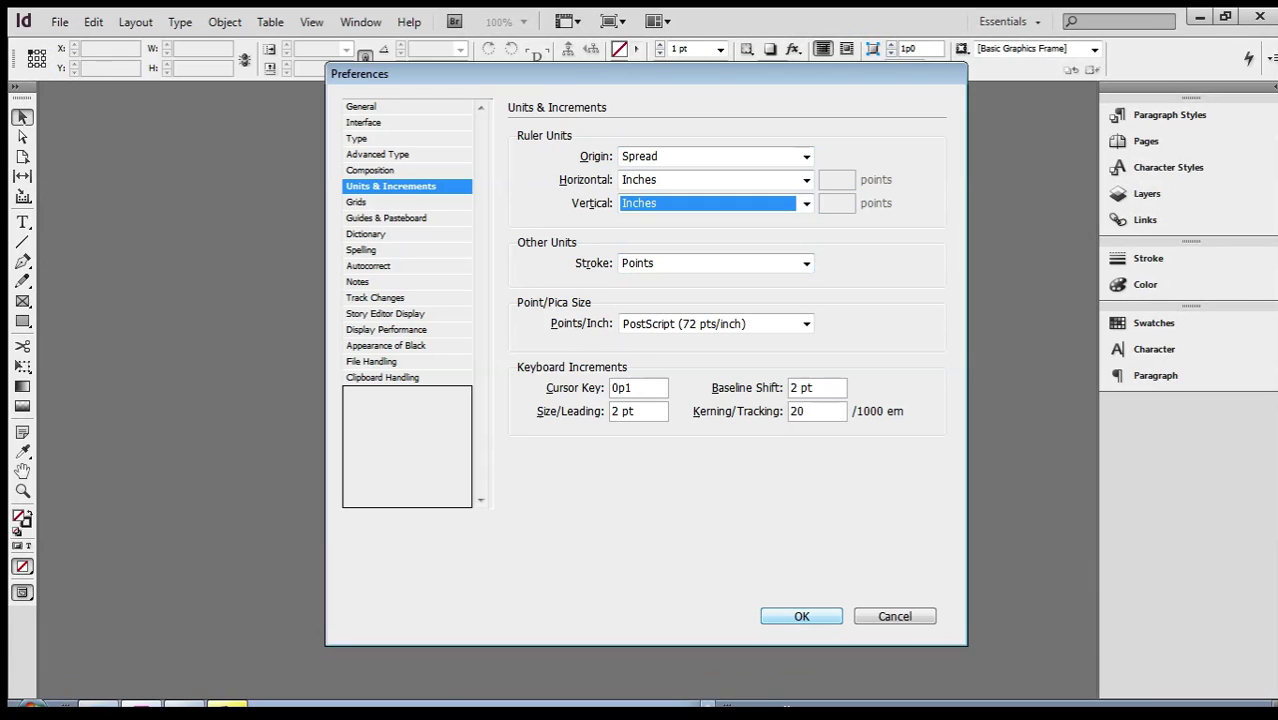
pyautogui.press('Return')
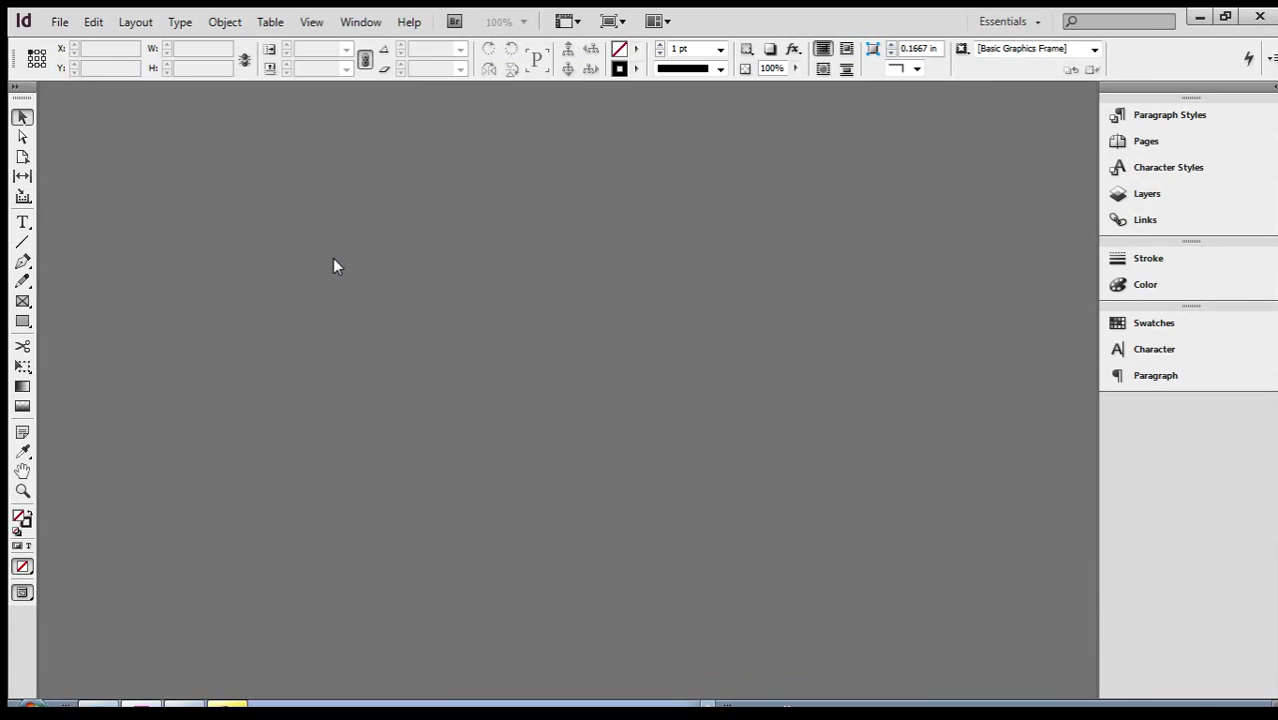
# Step: Start a new Letter document in landscape orientation with all linked margins set to 0.25 in
pyautogui.click(62, 22)
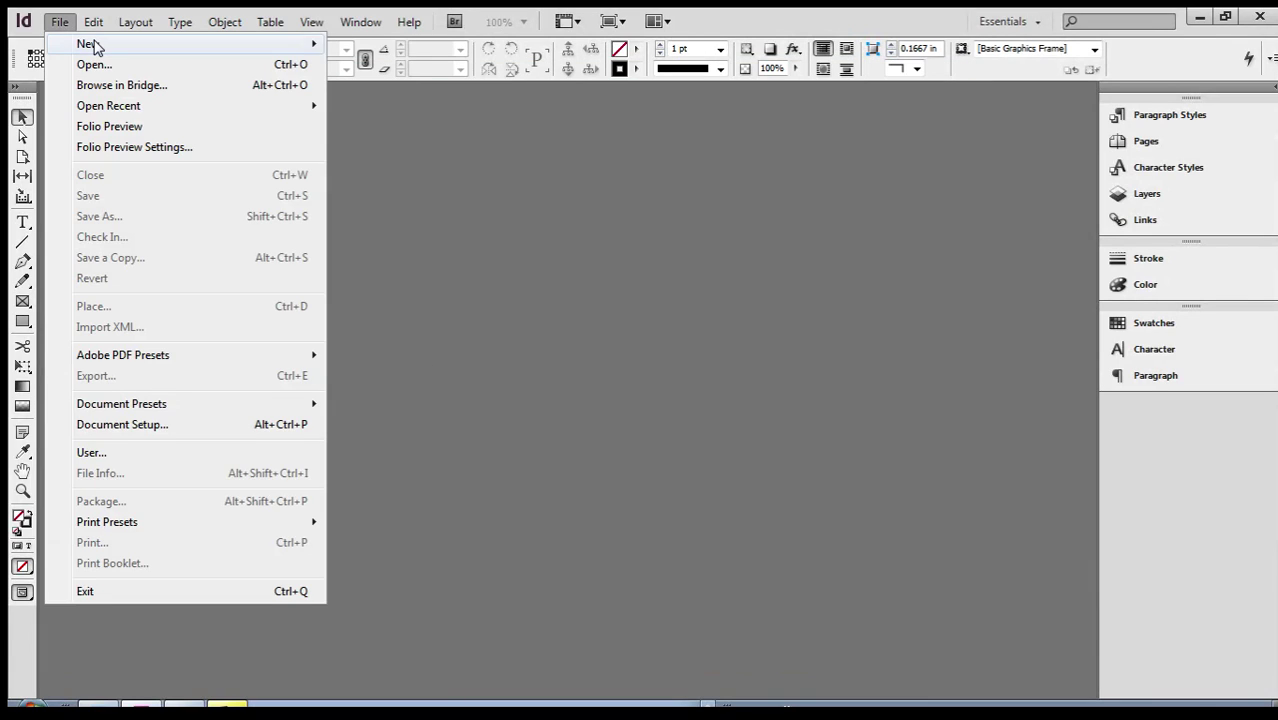
pyautogui.moveTo(90, 43)
pyautogui.click(400, 45)
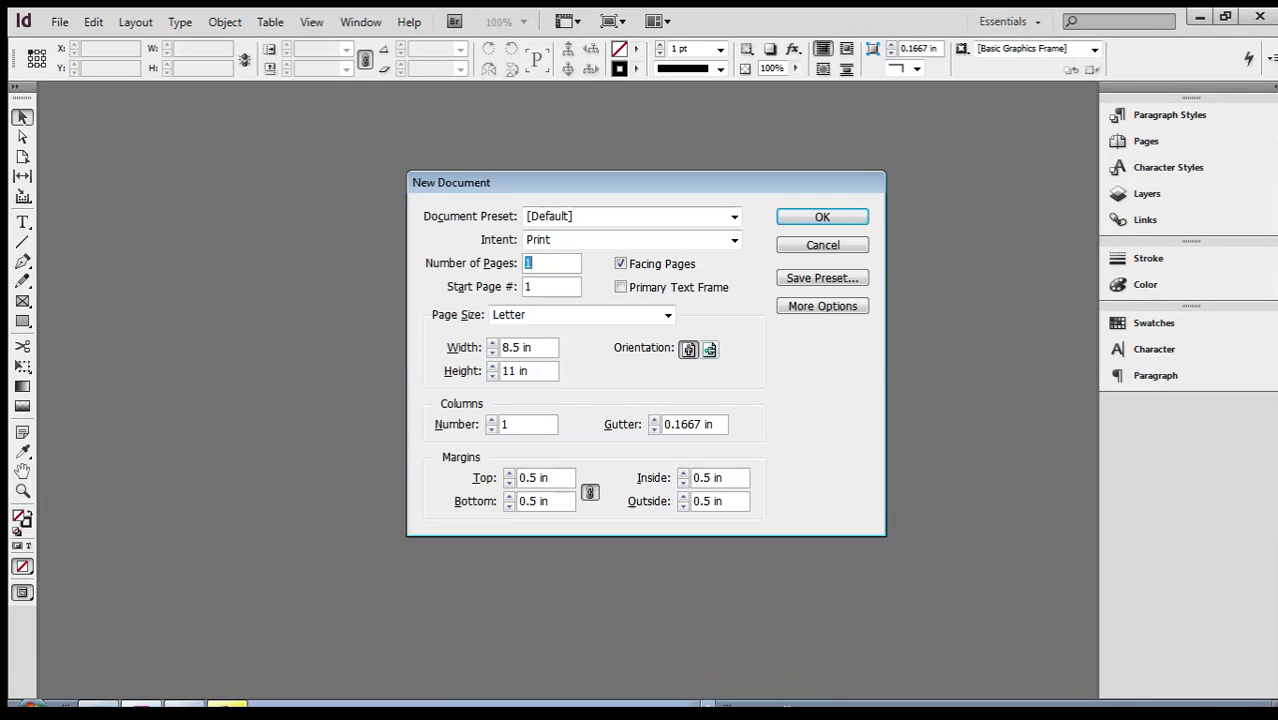
pyautogui.click(709, 349)
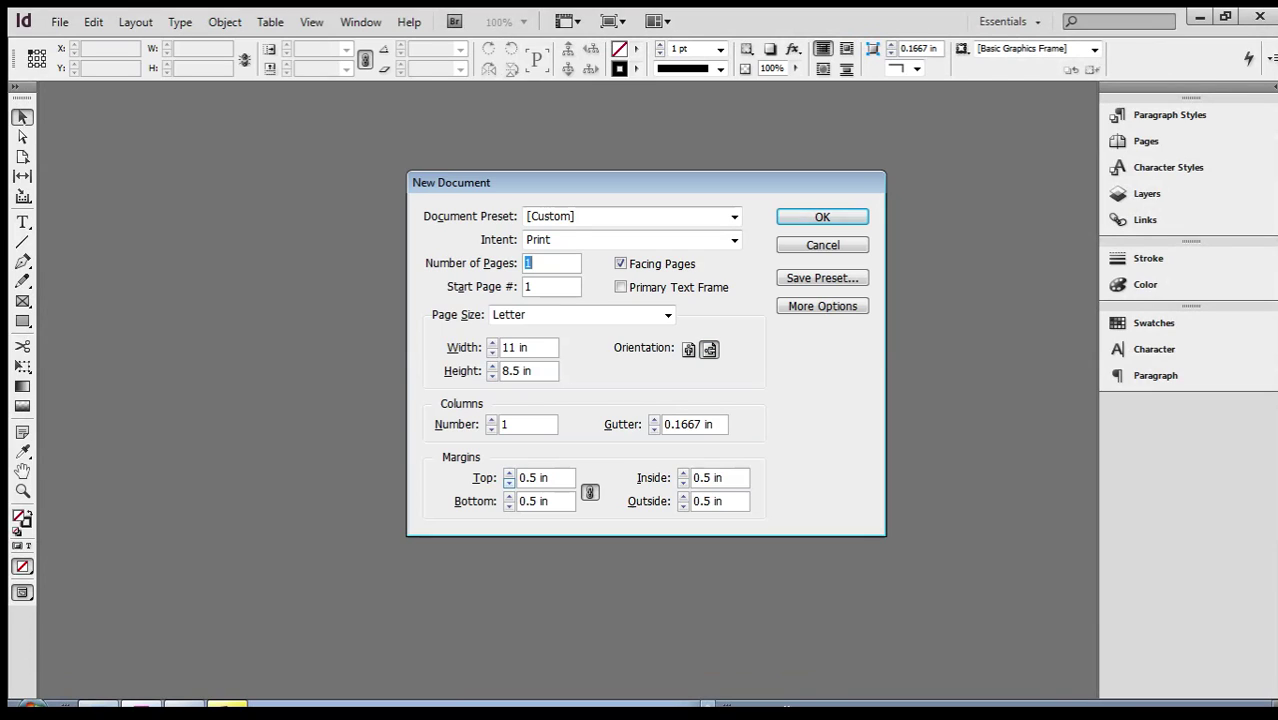
pyautogui.click(509, 482)
pyautogui.click(509, 482)
pyautogui.click(509, 482)
pyautogui.click(509, 482)
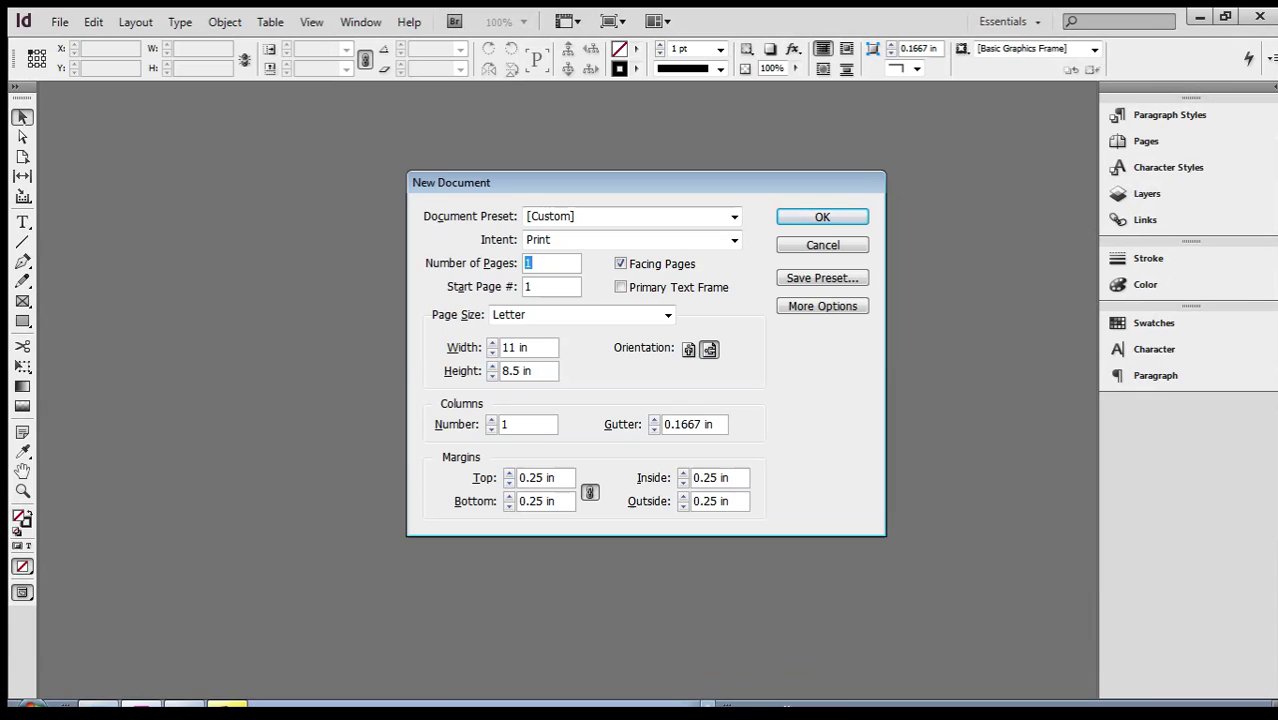
# Step: Unlink the margins, set the bottom margin to 0.325 in and create the document
pyautogui.click(590, 492)
pyautogui.click(590, 492)
pyautogui.press('BackSpace')
pyautogui.press('BackSpace')
pyautogui.write('325')
pyautogui.press('Return')
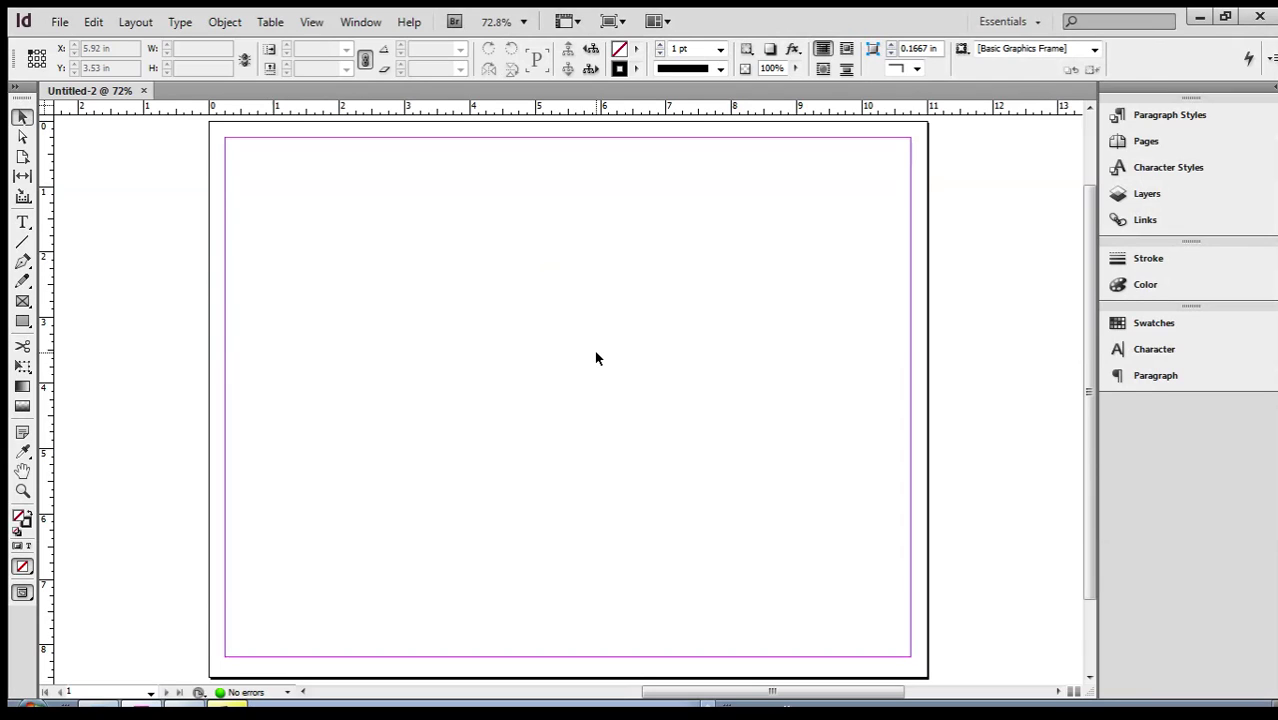
# Step: Show the document's pages and turn off Facing Pages in the document setup
pyautogui.click(1146, 143)
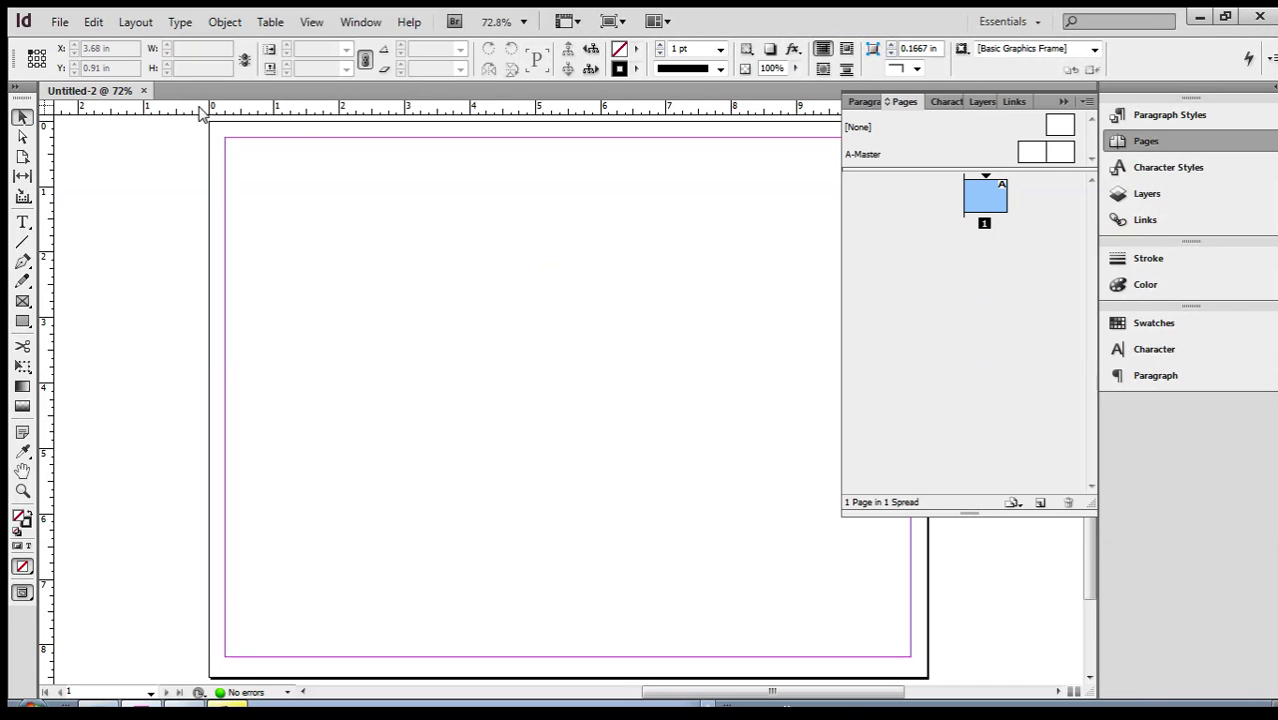
pyautogui.click(127, 30)
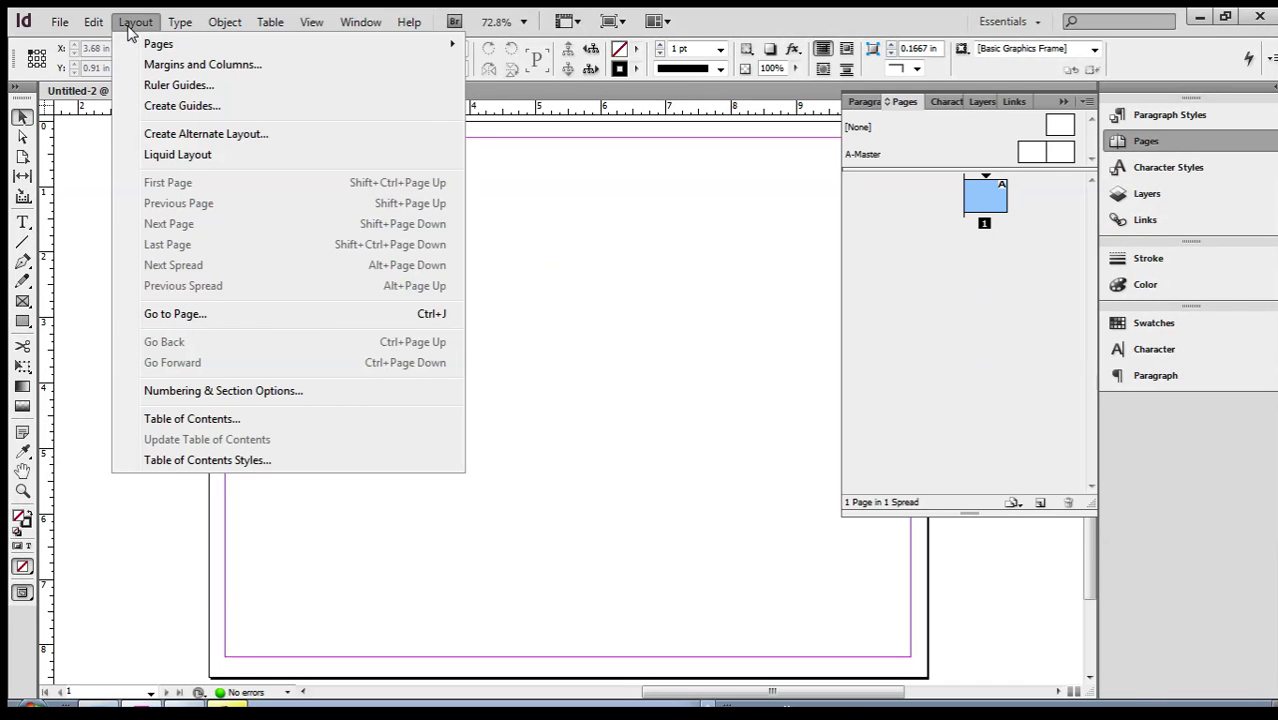
pyautogui.click(66, 23)
pyautogui.click(67, 23)
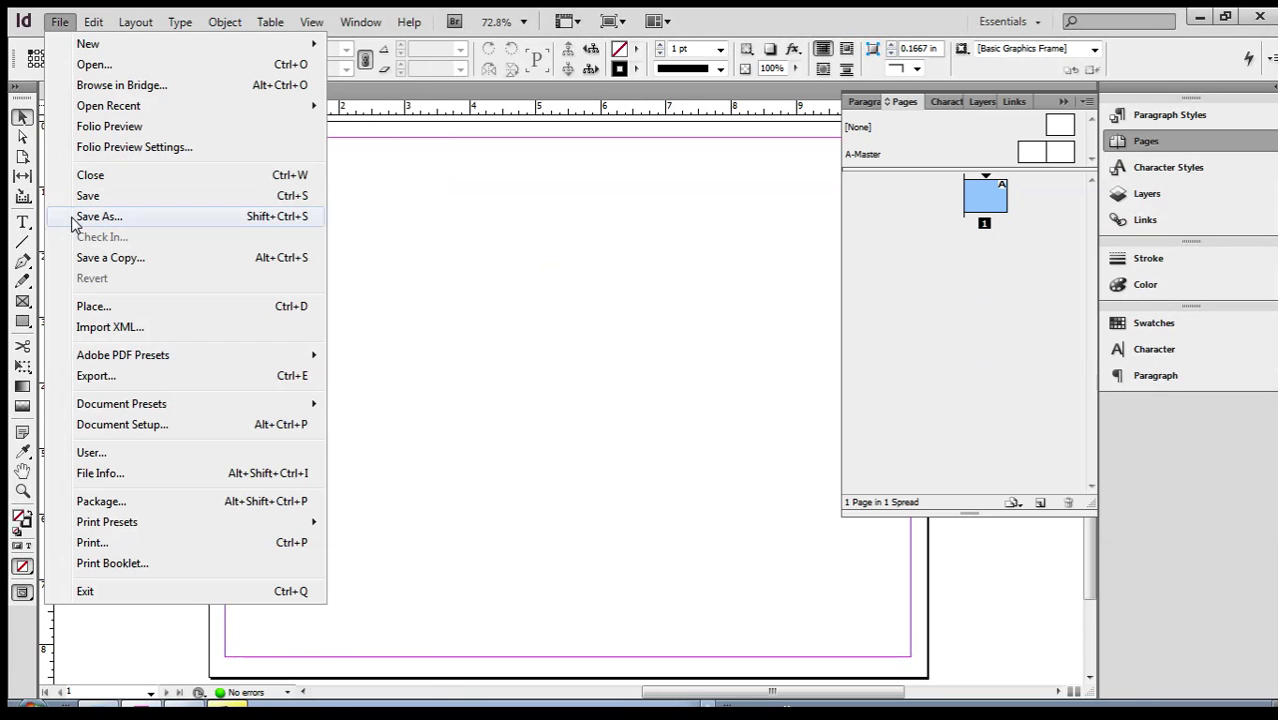
pyautogui.click(122, 425)
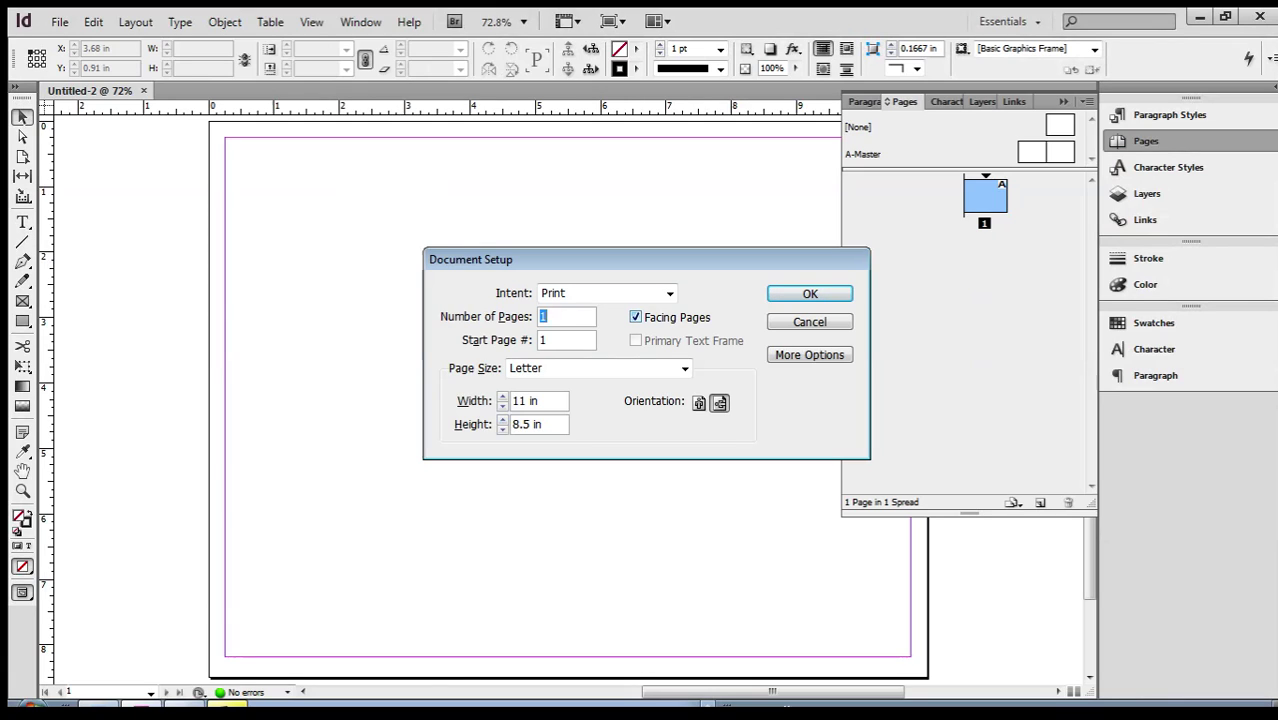
pyautogui.click(635, 317)
pyautogui.click(810, 293)
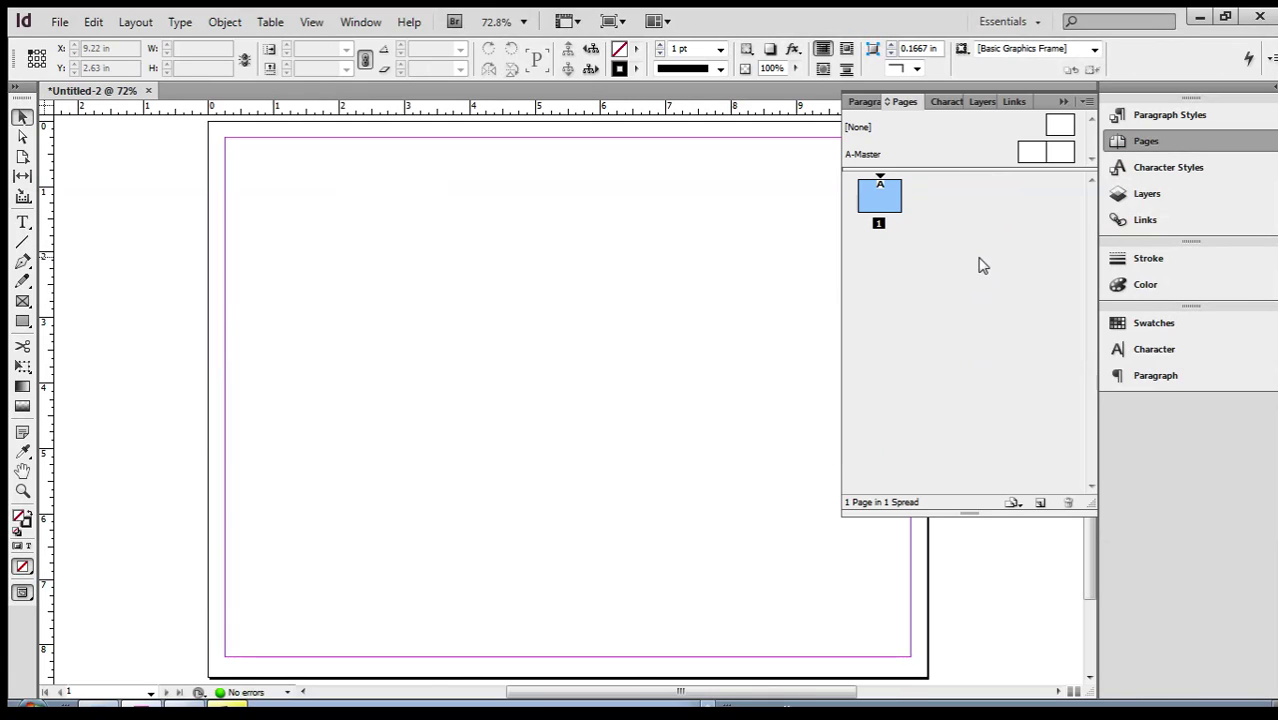
# Step: Create a one-page landscape Letter master with prefix B based on no other master, and narrow the Pages panel
pyautogui.click(895, 263)
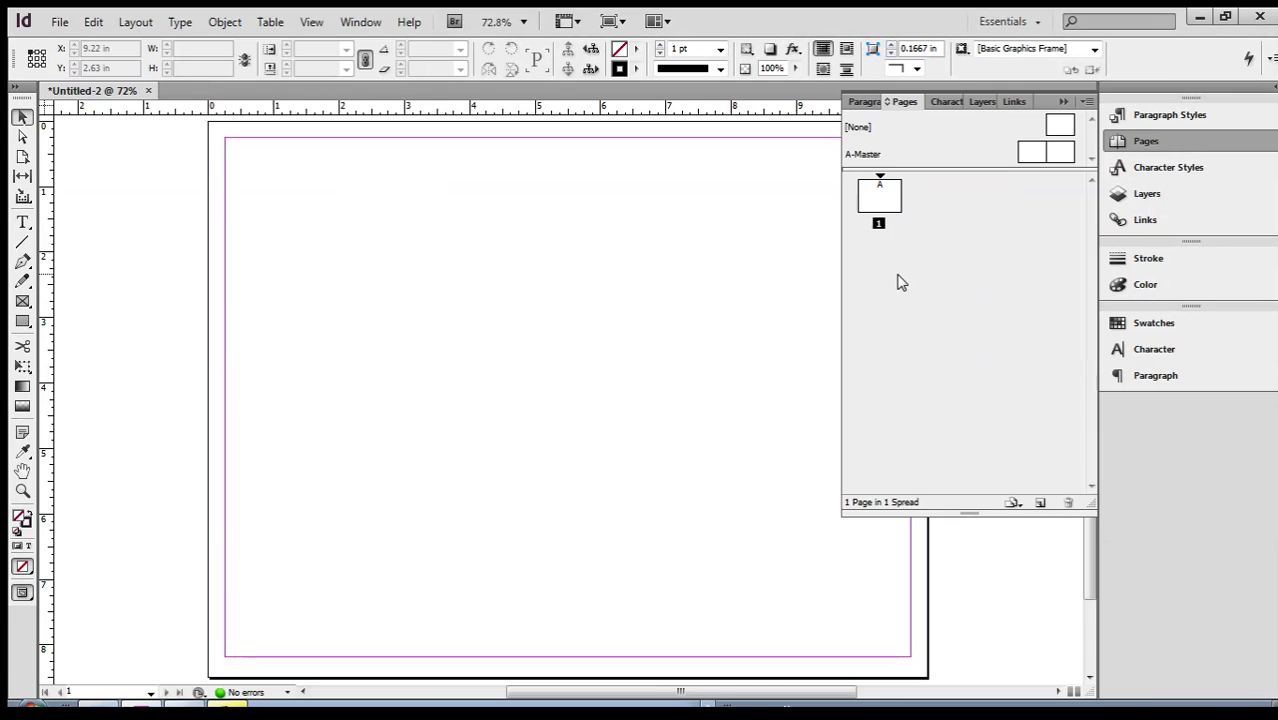
pyautogui.rightClick(947, 162)
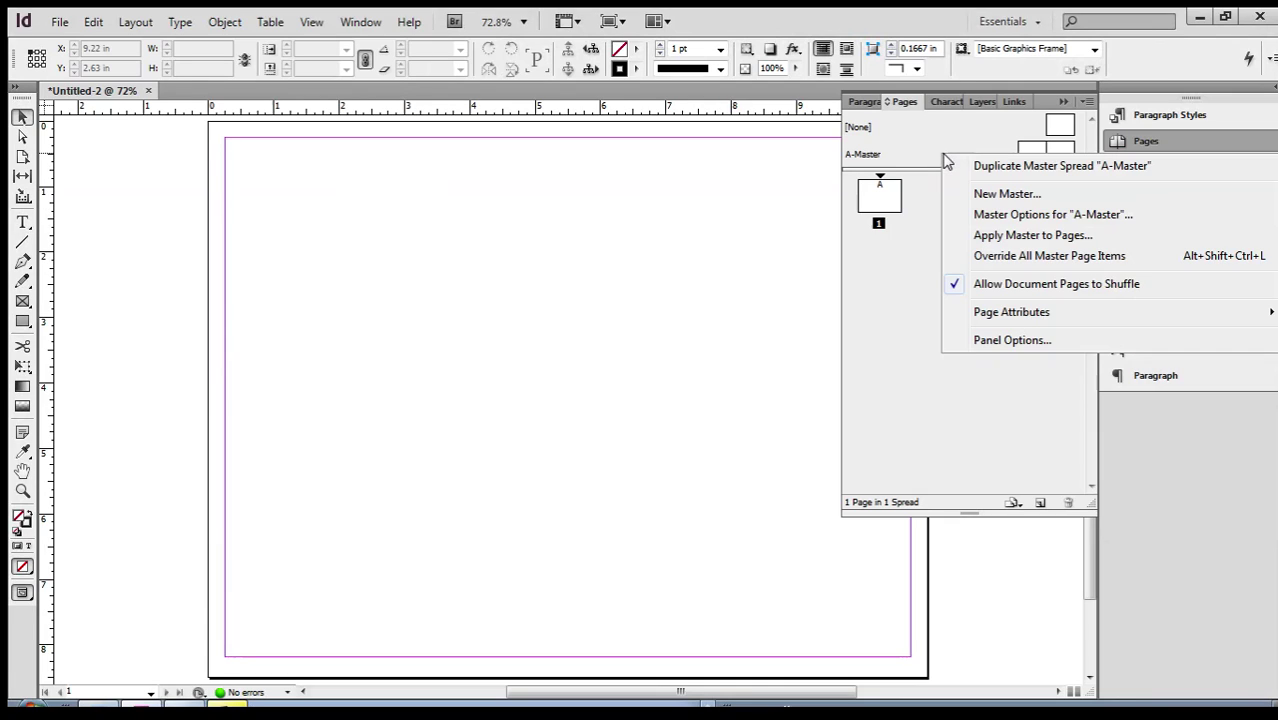
pyautogui.click(1030, 196)
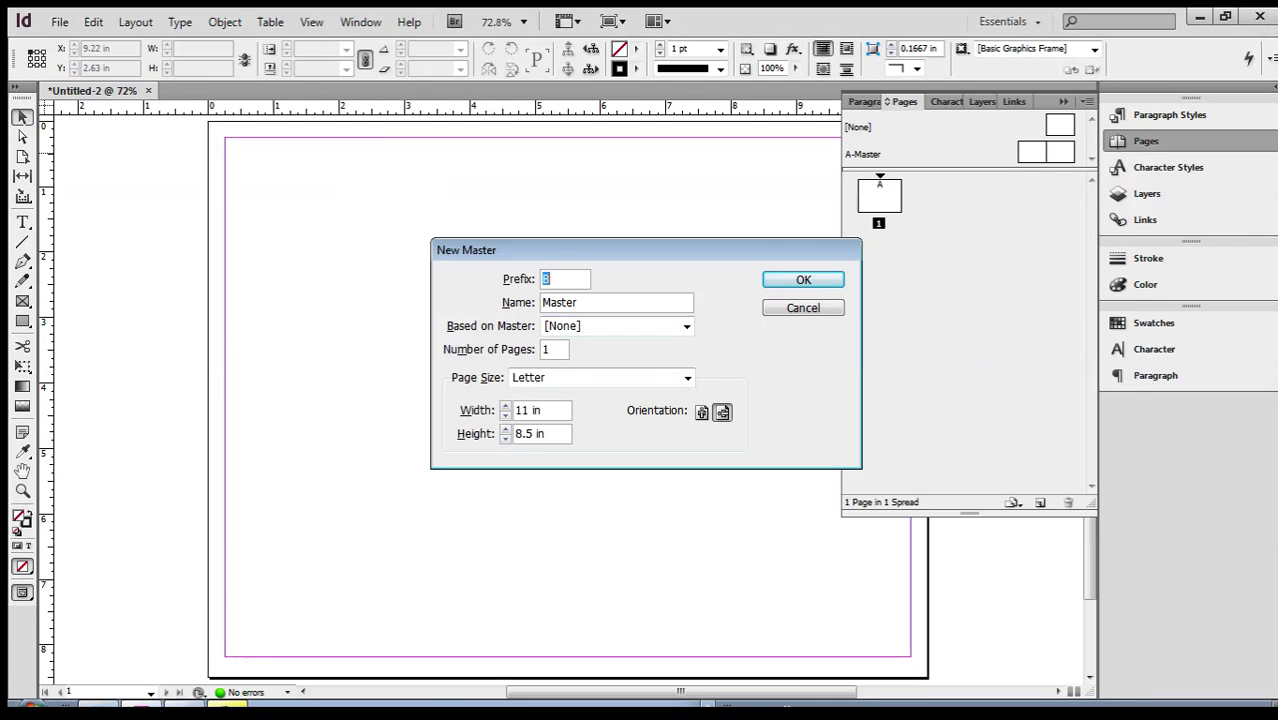
pyautogui.click(829, 281)
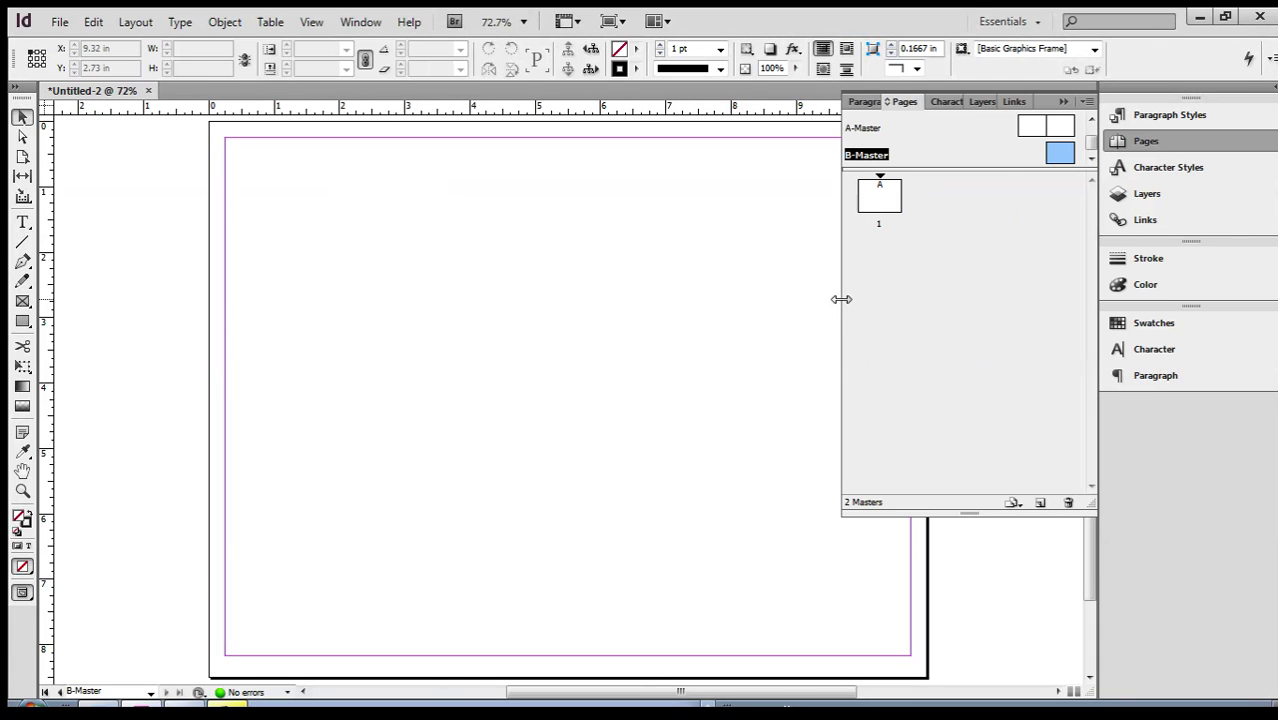
pyautogui.moveTo(841, 297); pyautogui.dragTo(935, 297)
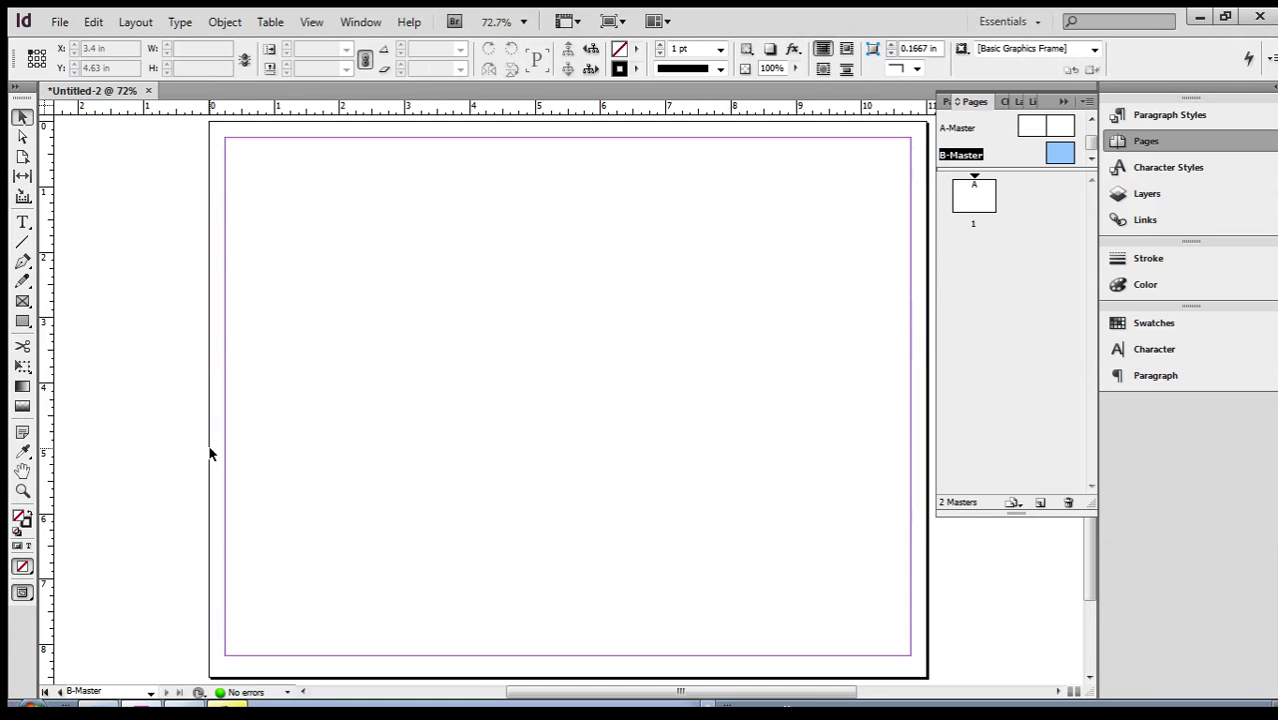
# Step: Place two vertical ruler guides on B-Master at 5.25 in and 5.75 in
pyautogui.click(72, 477)
pyautogui.moveTo(72, 477); pyautogui.dragTo(568, 481)
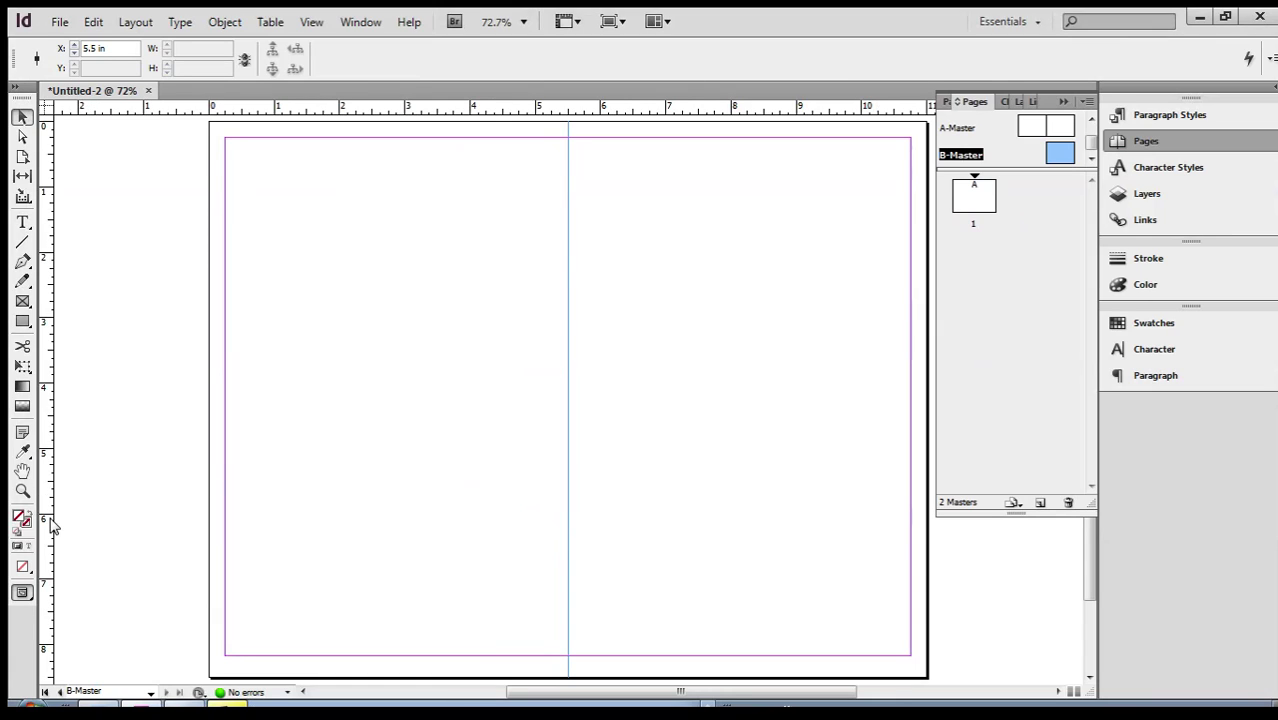
pyautogui.moveTo(46, 516); pyautogui.dragTo(584, 505)
pyautogui.click(567, 498)
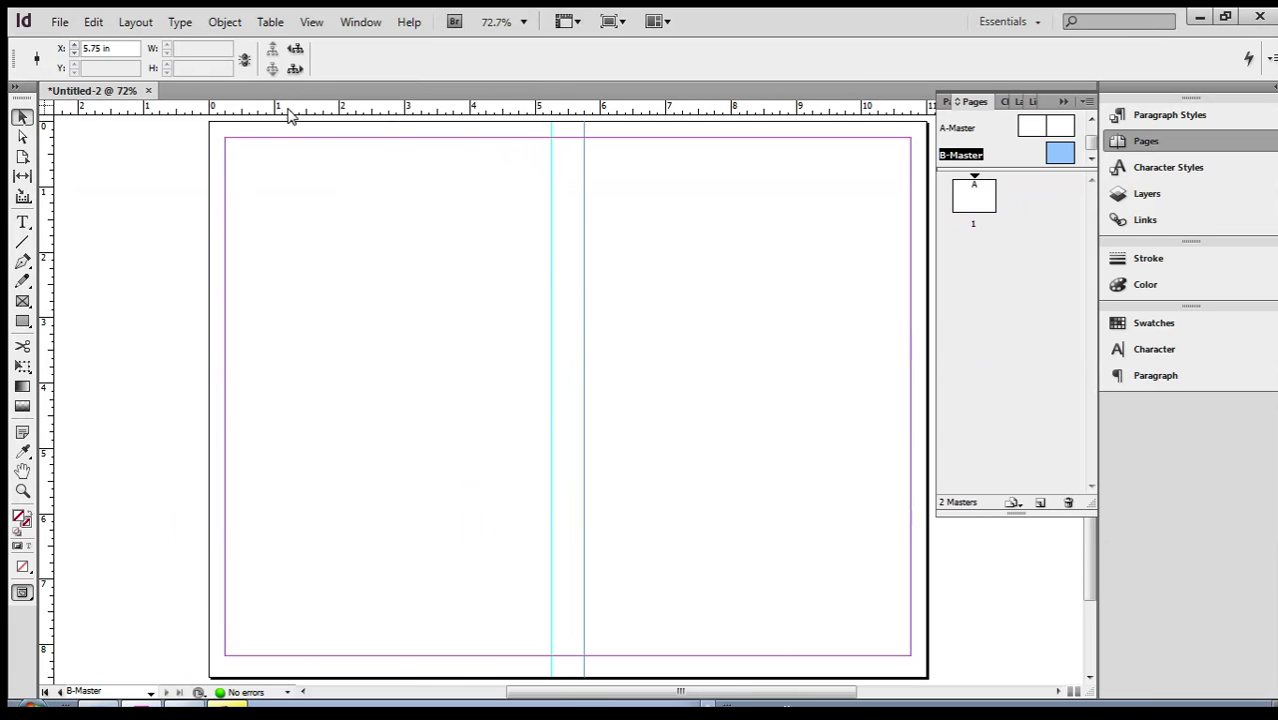
# Step: Place horizontal ruler guides across B-Master at 0.75 in, 4 in and 7.5 in
pyautogui.moveTo(288, 110); pyautogui.dragTo(306, 171)
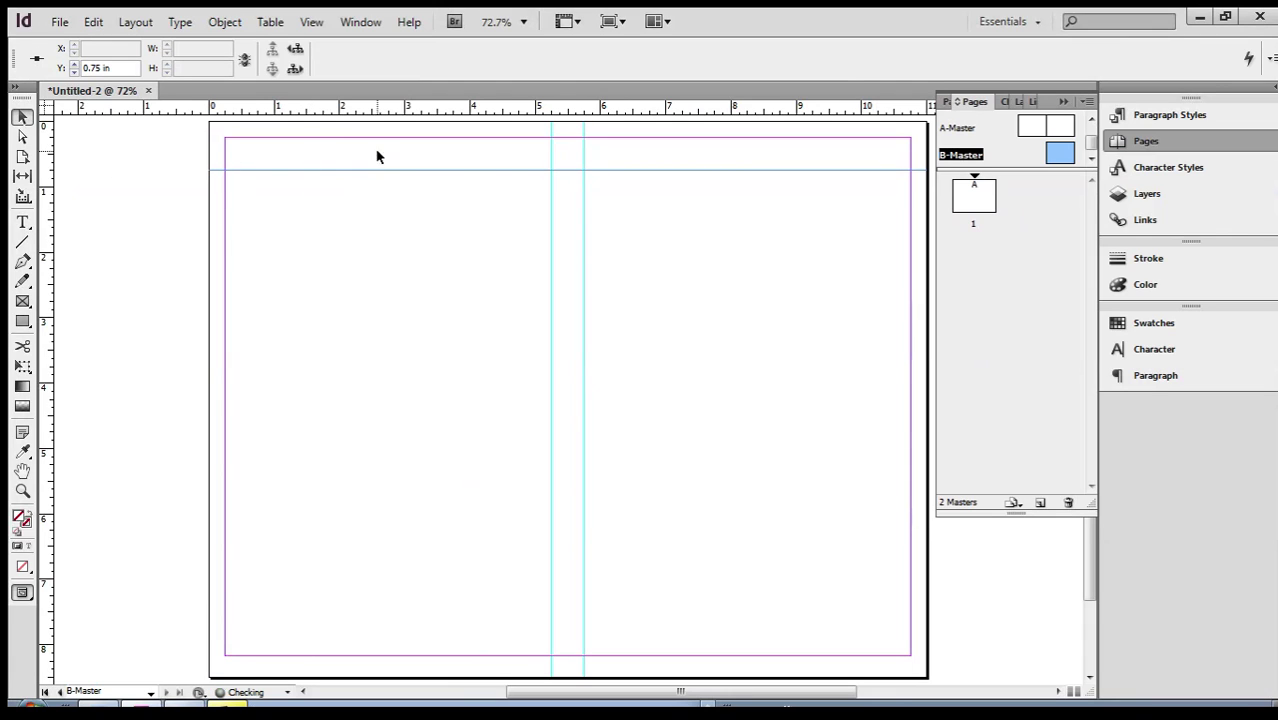
pyautogui.moveTo(348, 108); pyautogui.dragTo(347, 384)
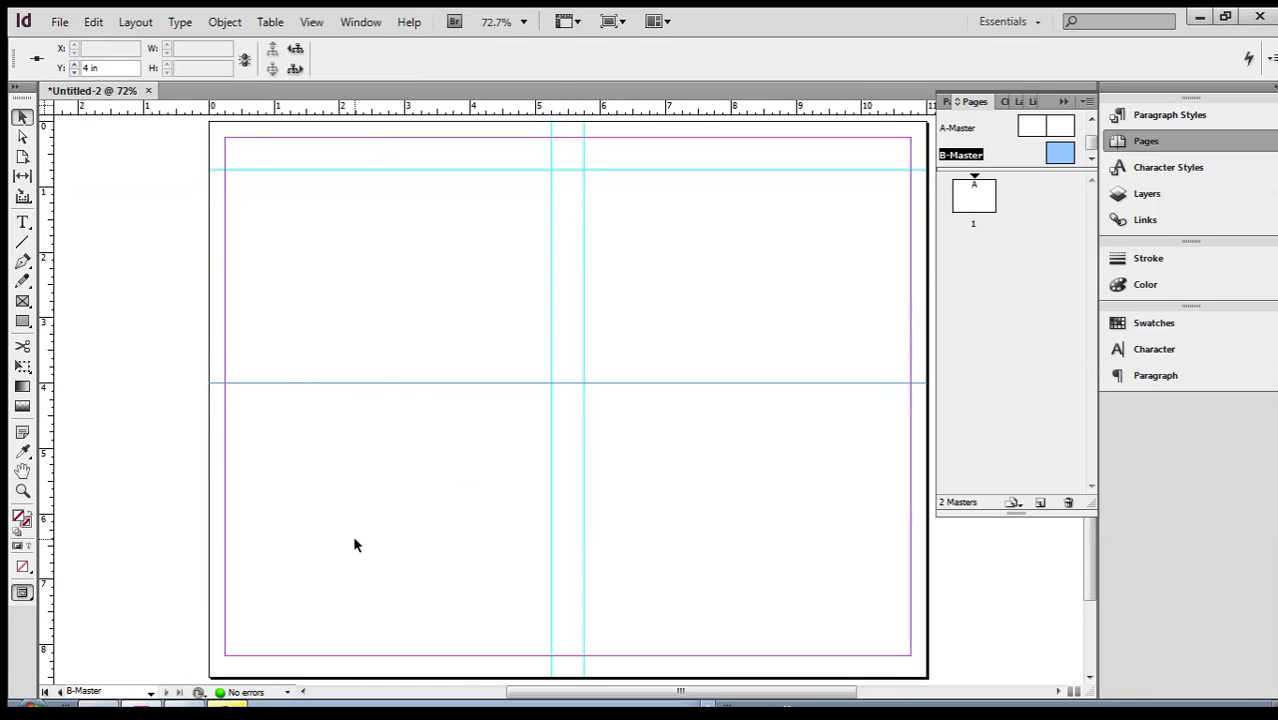
pyautogui.moveTo(371, 110); pyautogui.dragTo(390, 611)
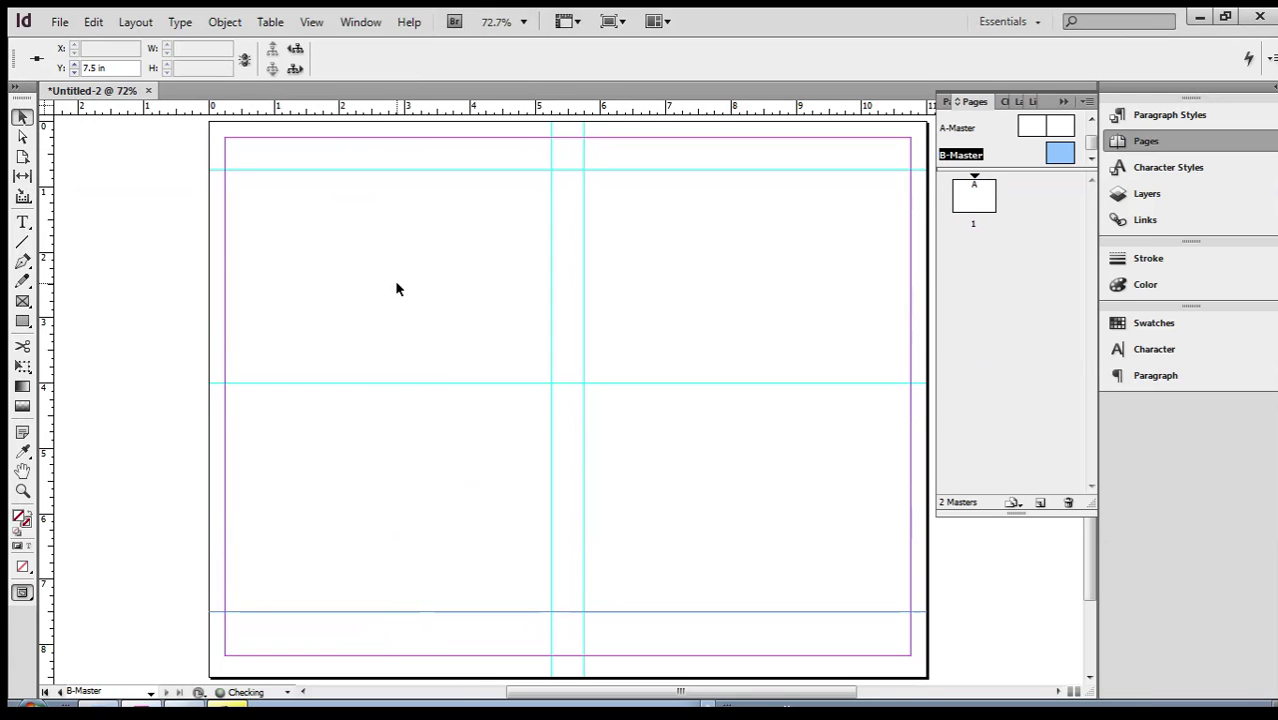
# Step: Move the middle horizontal guide up to 3.75 in and add another horizontal guide at 4.25 in
pyautogui.click(304, 383)
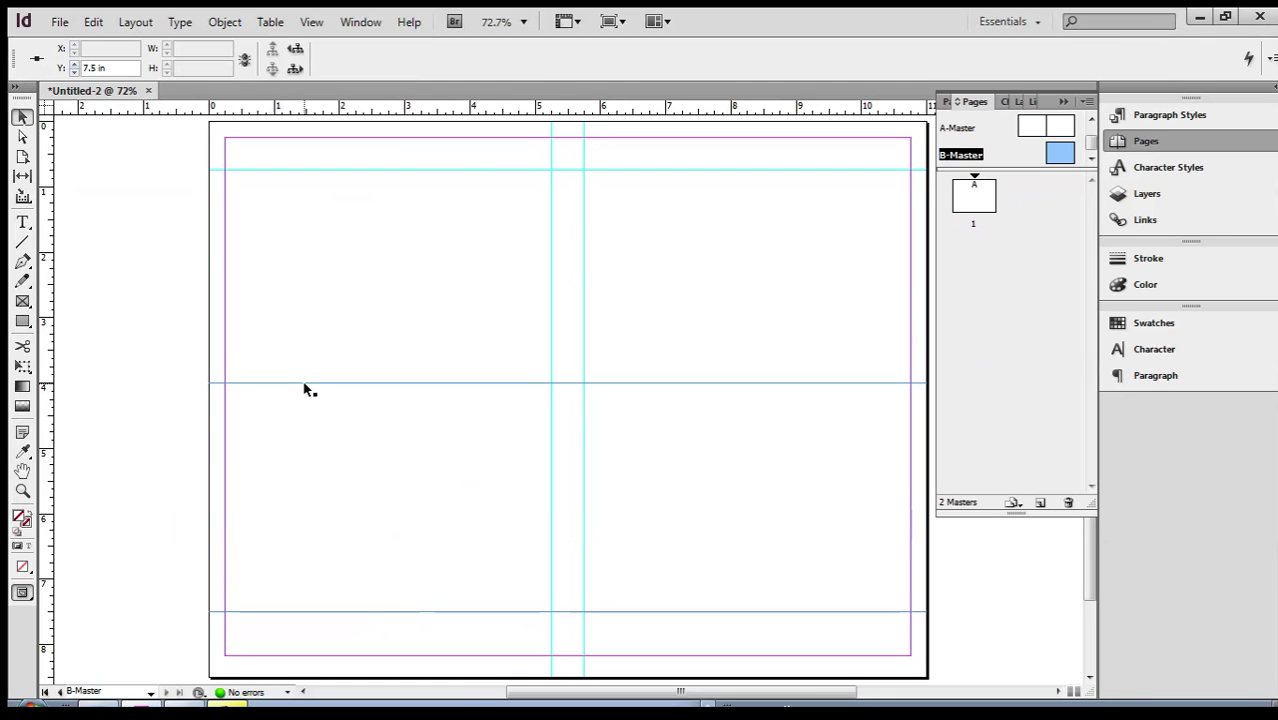
pyautogui.moveTo(304, 383); pyautogui.dragTo(302, 371)
pyautogui.moveTo(339, 112); pyautogui.dragTo(338, 401)
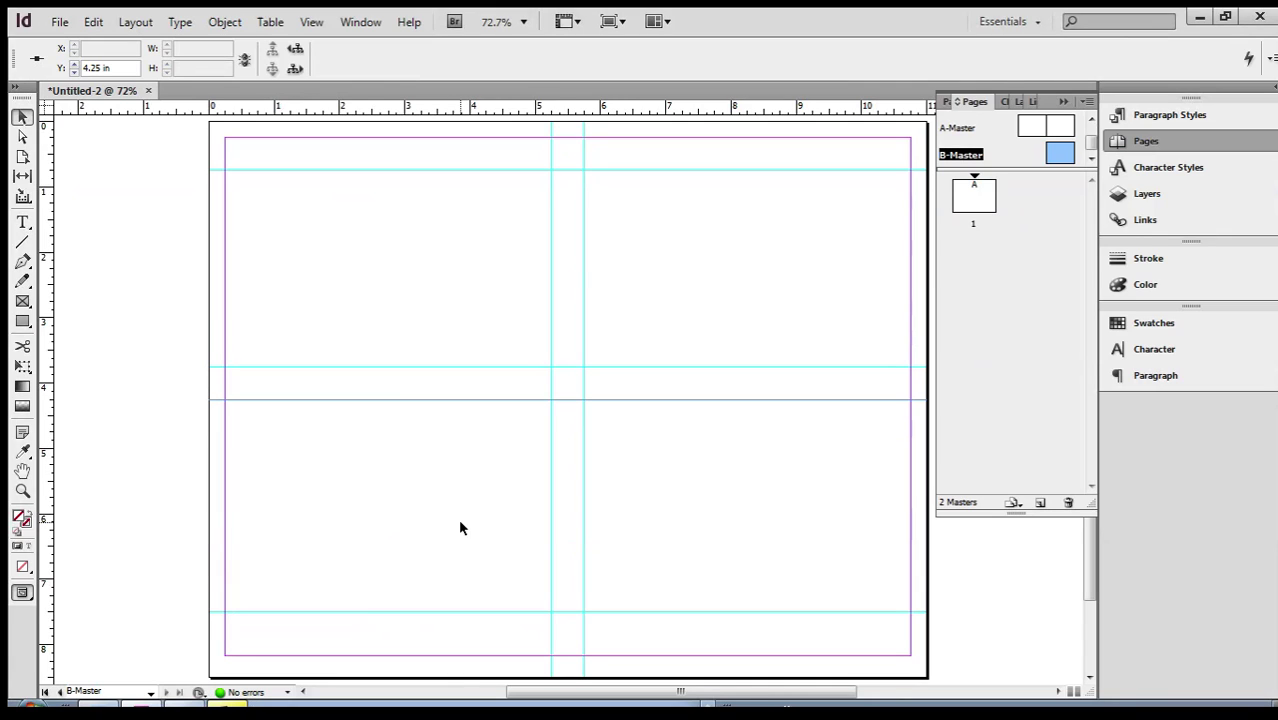
pyautogui.click(757, 487)
pyautogui.click(584, 461)
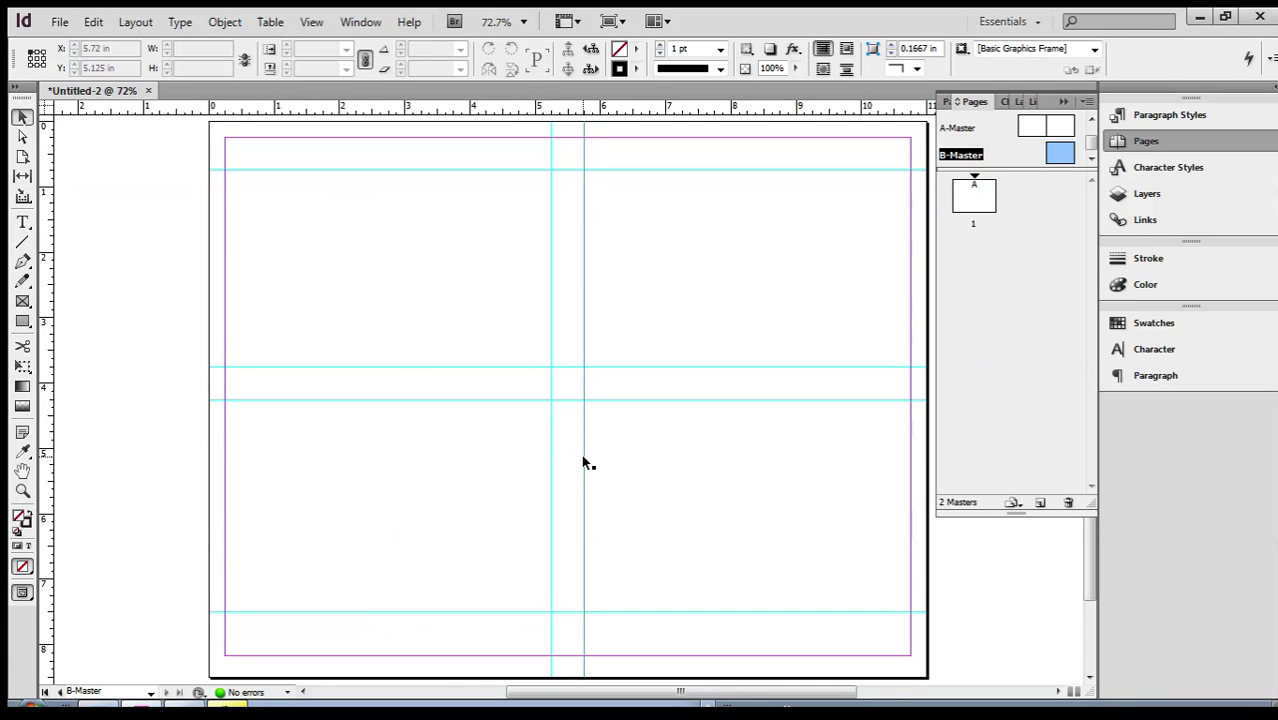
pyautogui.click(520, 462)
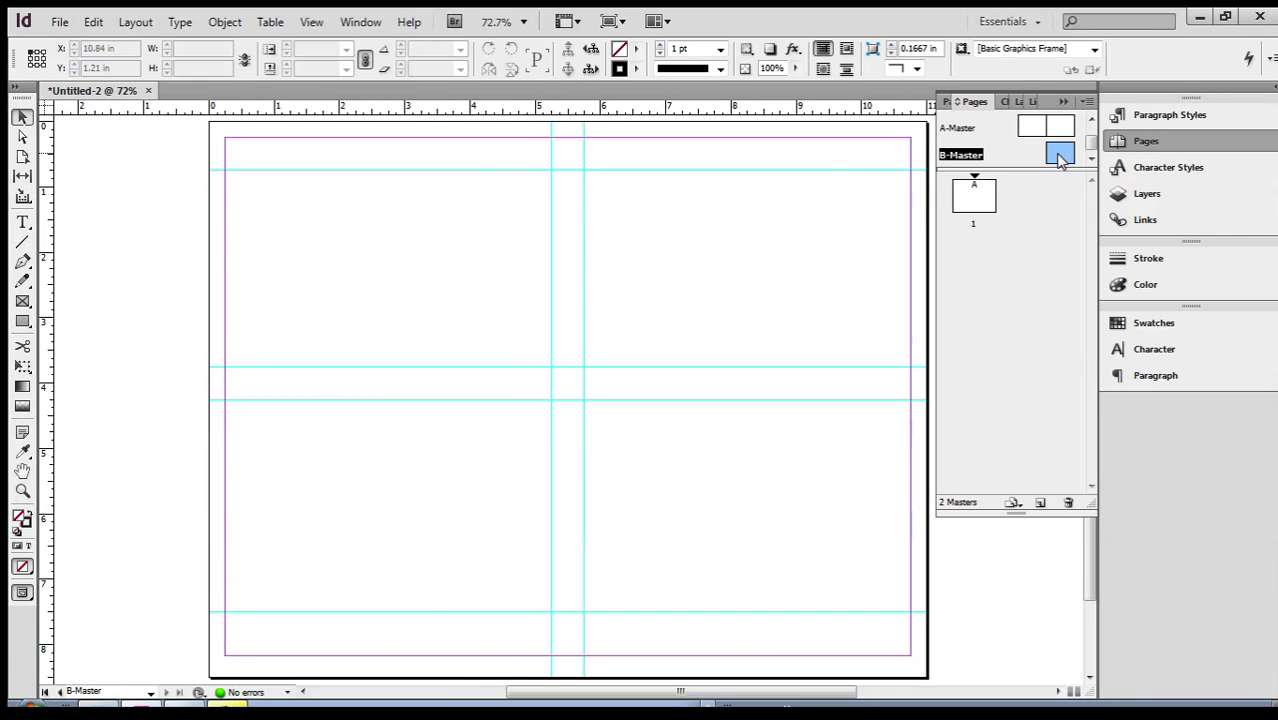
# Step: Apply B-Master to all pages of the document
pyautogui.moveTo(1060, 160); pyautogui.dragTo(987, 205)
pyautogui.rightClick(1055, 158)
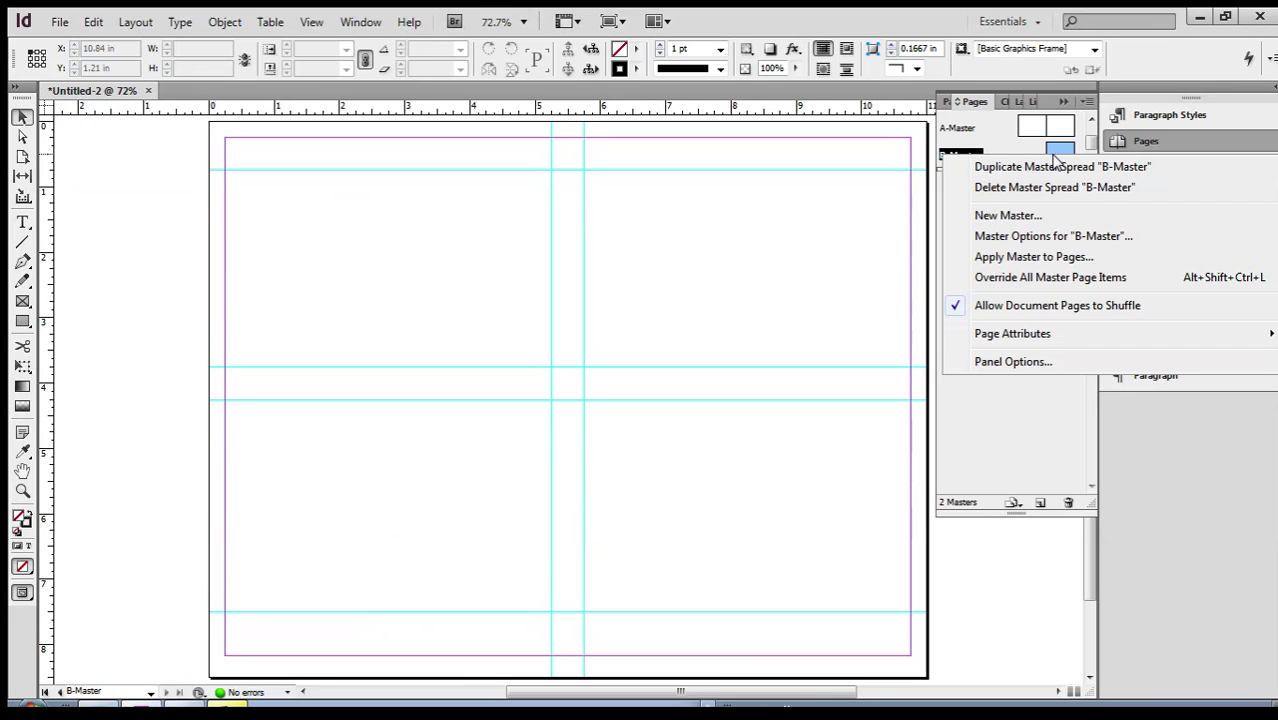
pyautogui.click(1044, 258)
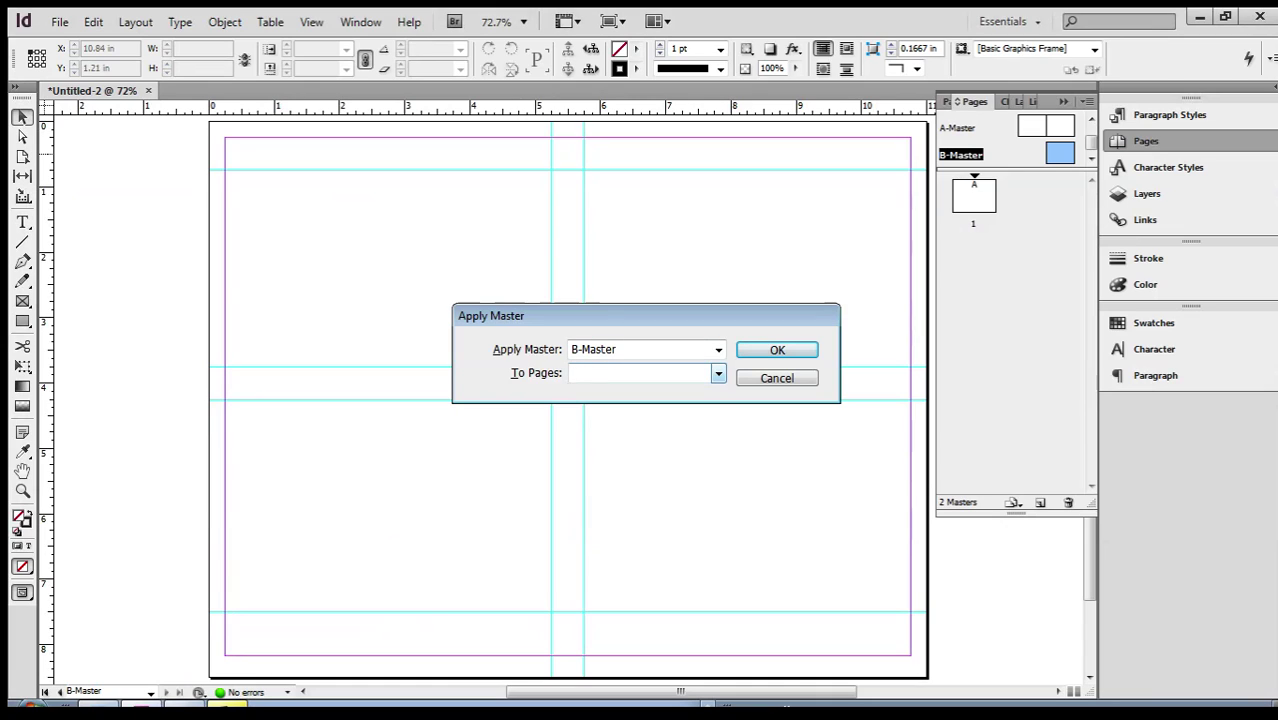
pyautogui.click(718, 373)
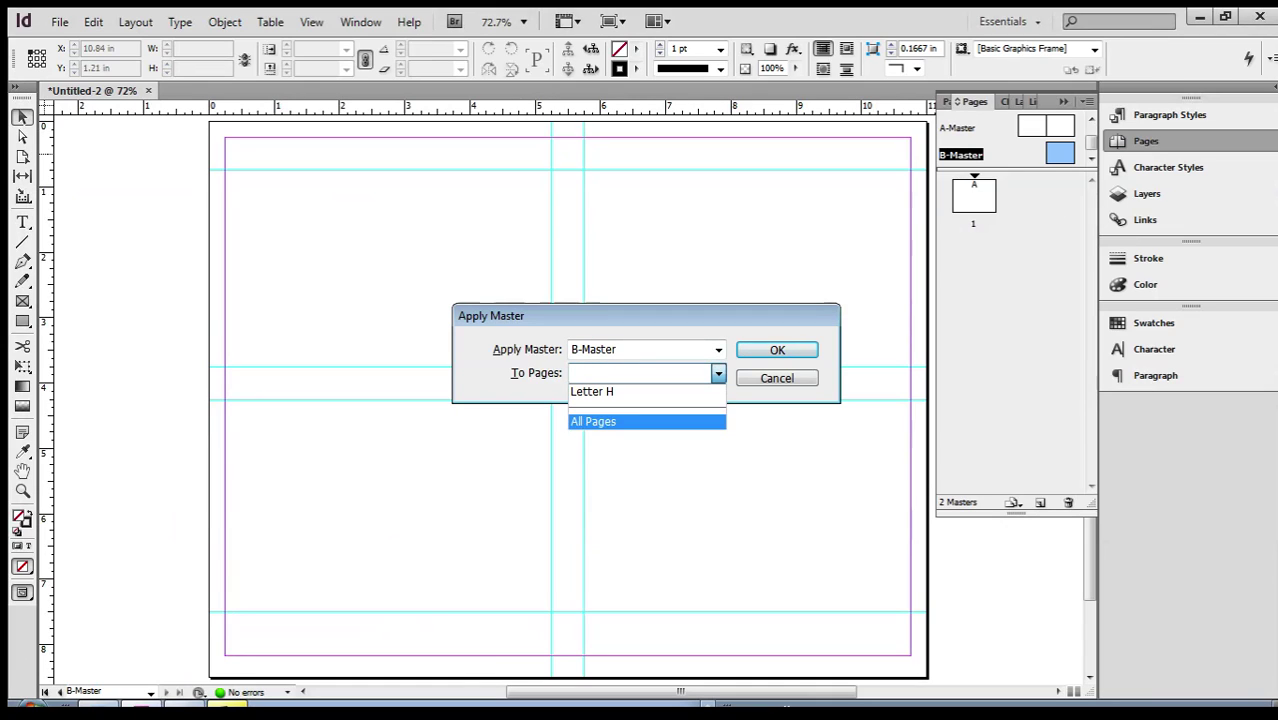
pyautogui.click(593, 421)
pyautogui.click(777, 349)
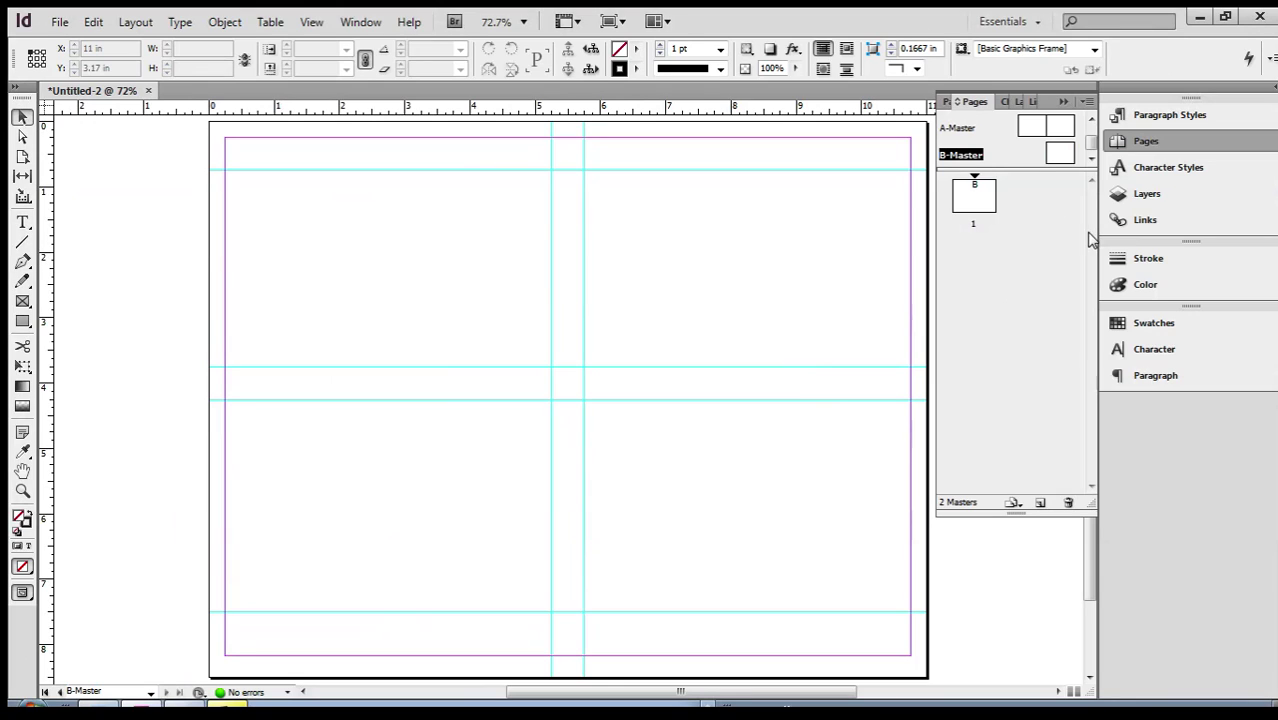
# Step: Insert 4 pages after page 1 based on B-Master
pyautogui.rightClick(1013, 276)
pyautogui.click(1040, 283)
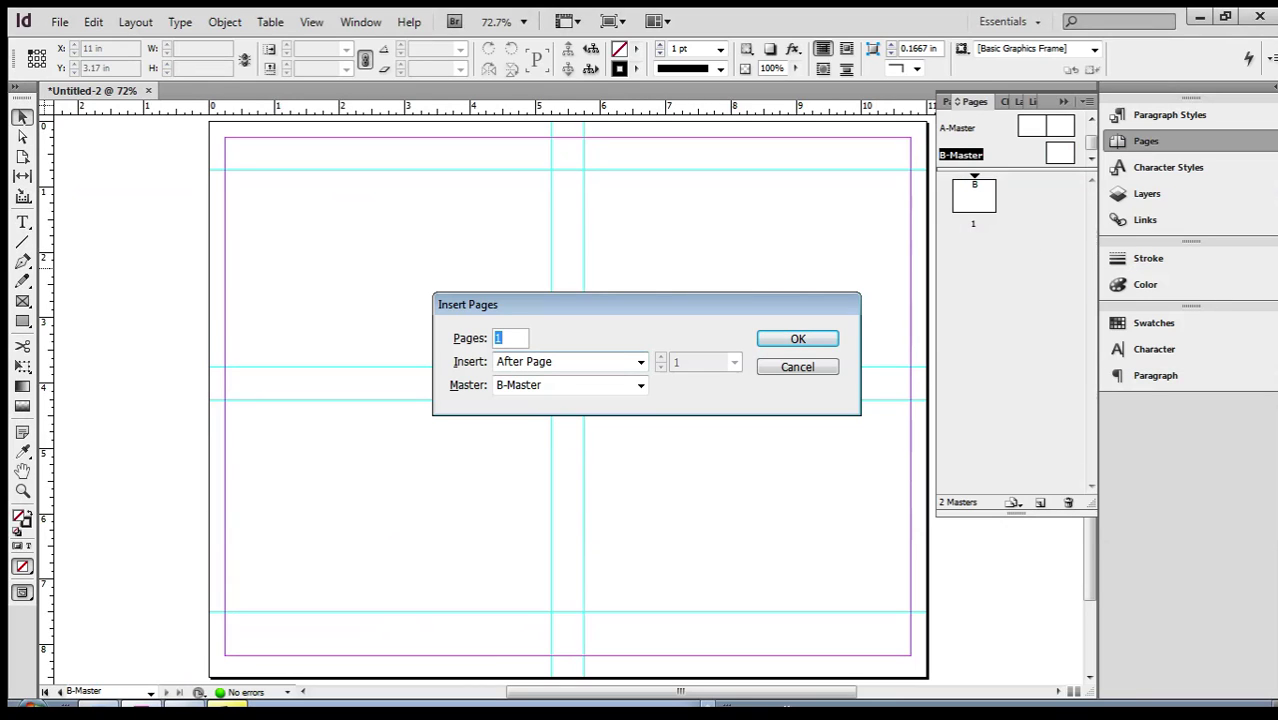
pyautogui.write('4')
pyautogui.press('Return')
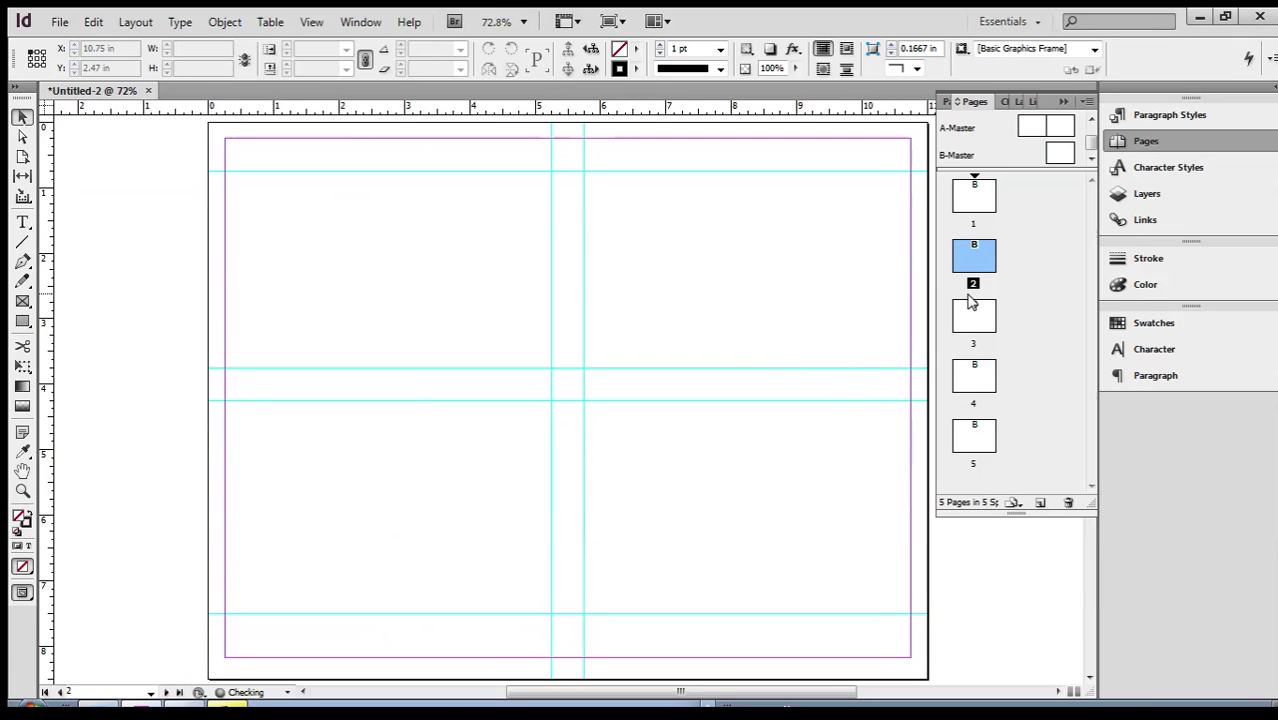
pyautogui.click(1050, 265)
# Step: Draw a 5 in by 3 in rectangle frame on page 2, filling the upper-left guide section
pyautogui.doubleClick(974, 256)
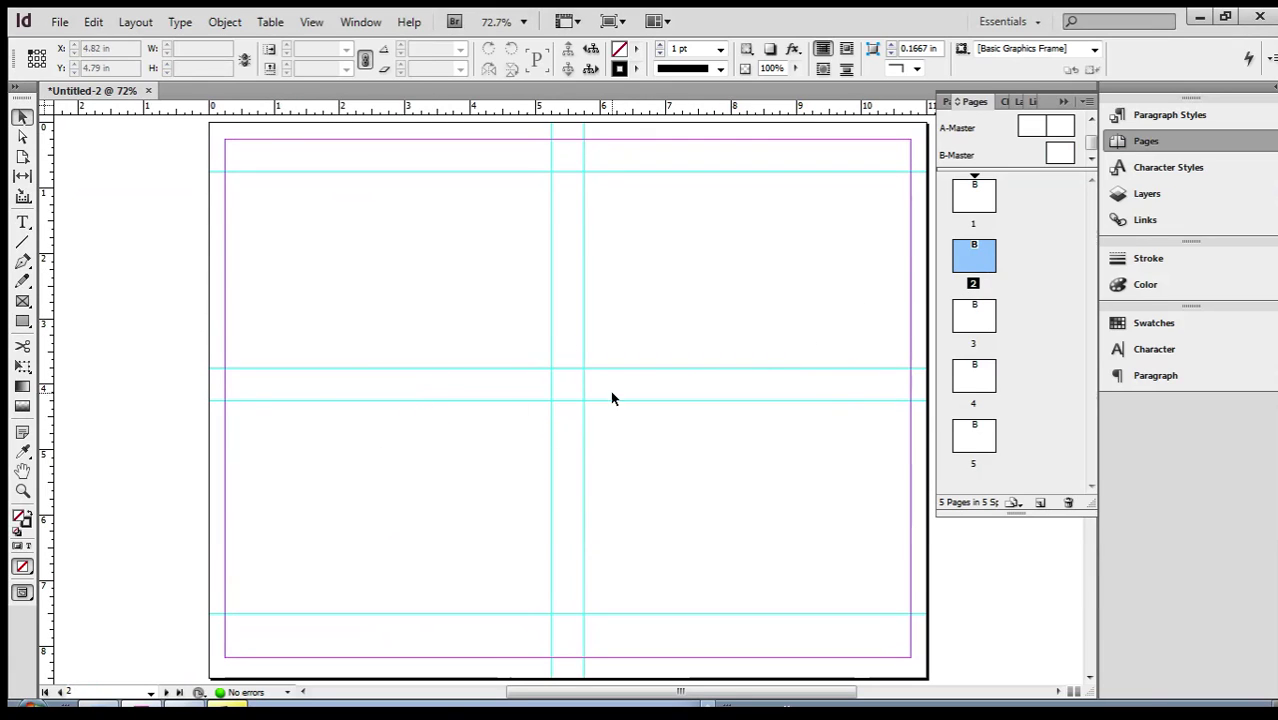
pyautogui.moveTo(682, 360); pyautogui.dragTo(545, 440)
pyautogui.click(22, 300)
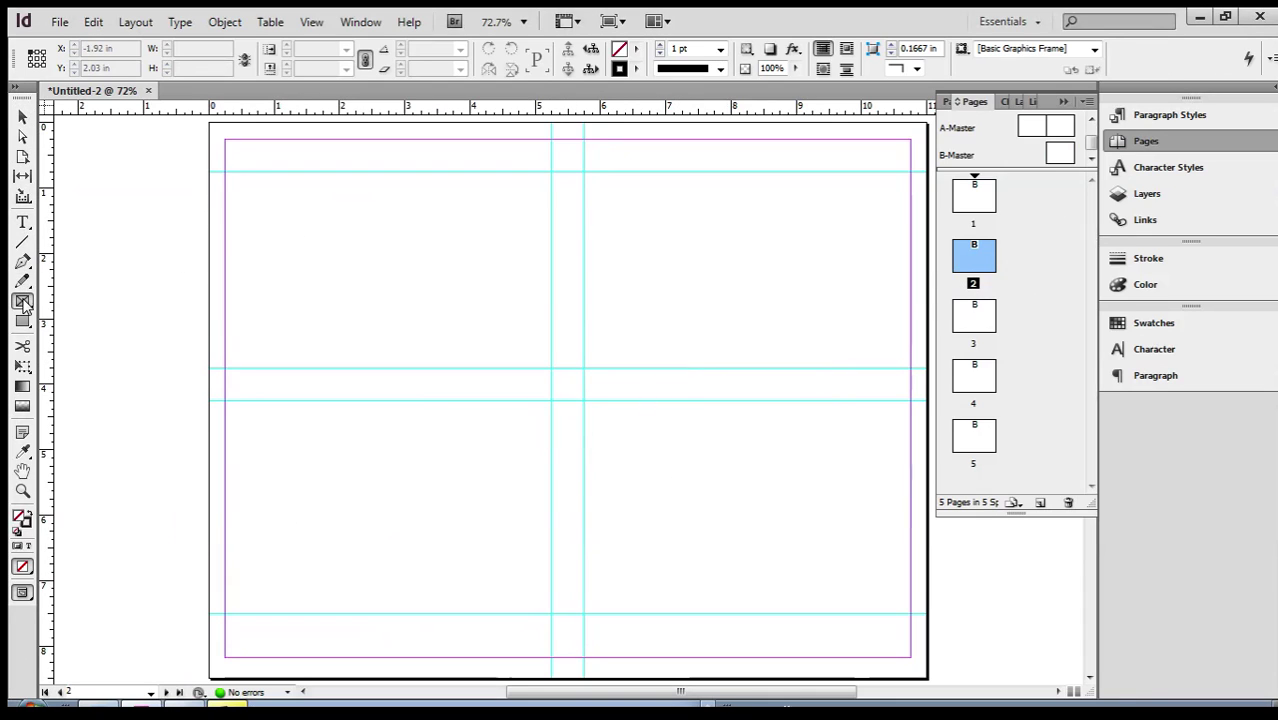
pyautogui.moveTo(228, 174)
pyautogui.mouseDown()
pyautogui.moveTo(448, 280)
pyautogui.moveTo(551, 368)
pyautogui.mouseUp()
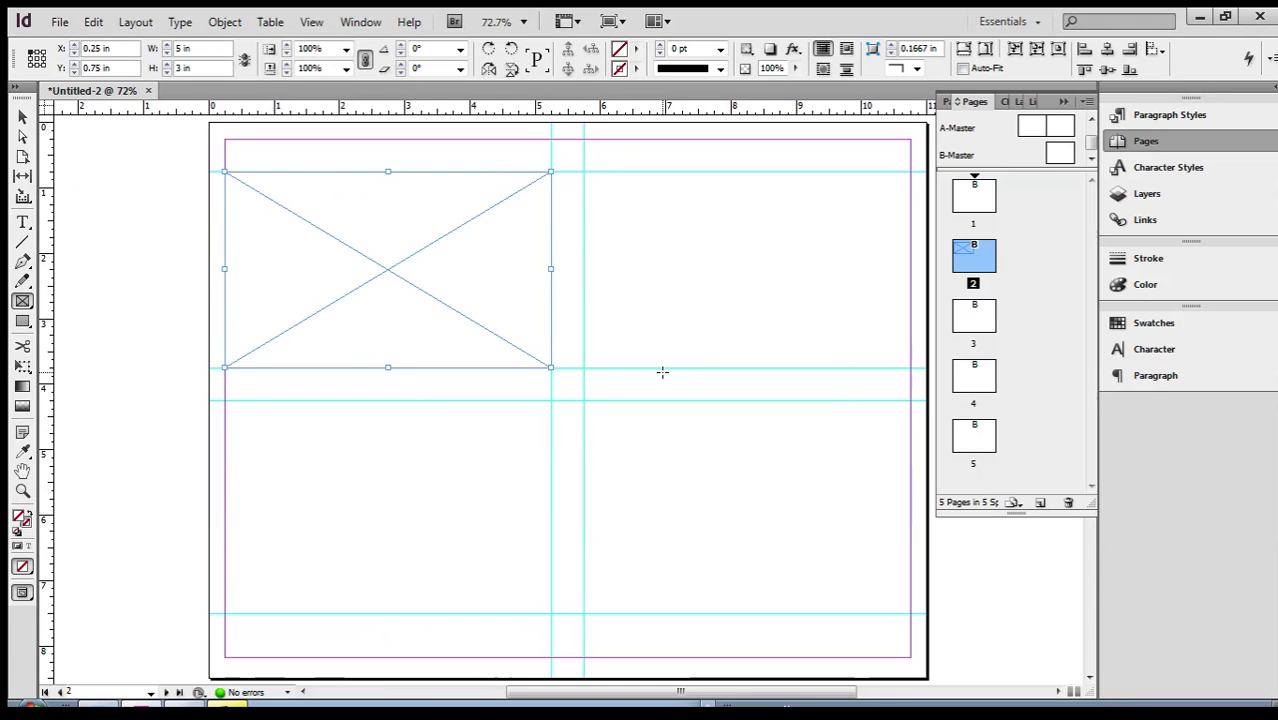
# Step: Add a text frame about 5 in by 0.27 in at B-Master's lower-left margin corner and enter the author's full name
pyautogui.doubleClick(1060, 153)
pyautogui.scroll(-1, 454, 399)
pyautogui.scroll(-1, 454, 399)
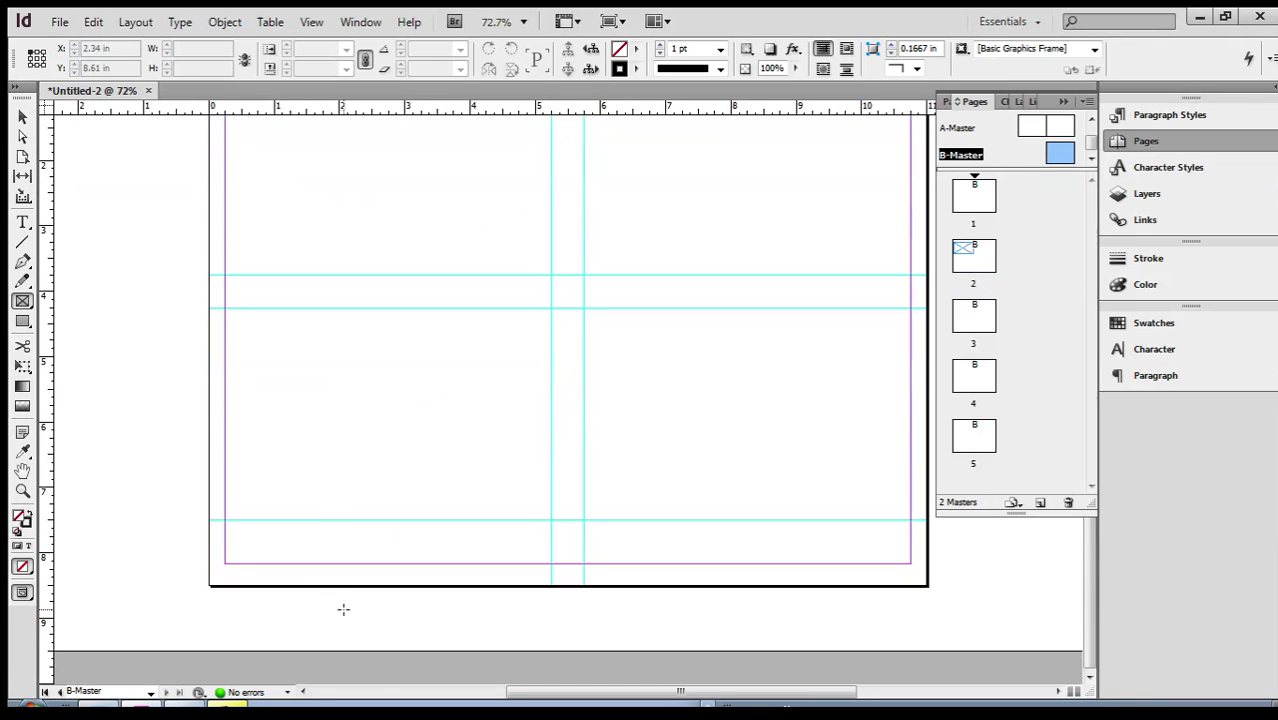
pyautogui.click(23, 222)
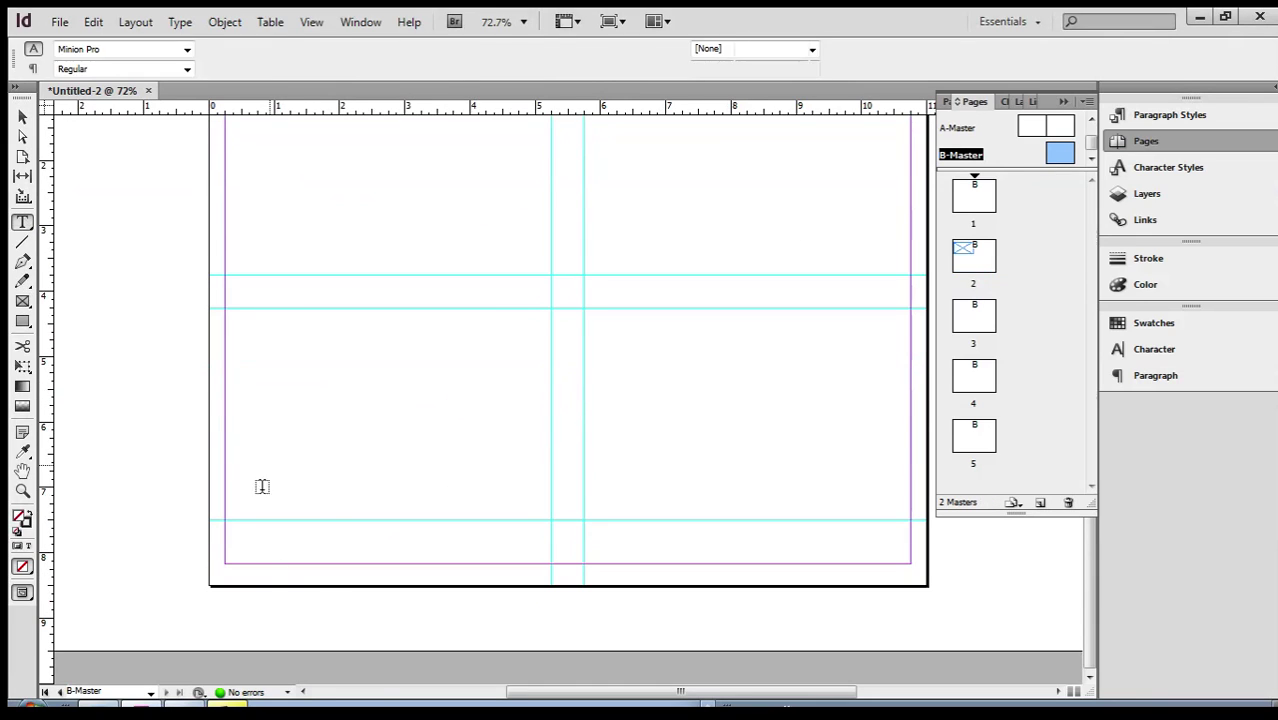
pyautogui.scroll(1, 246, 567)
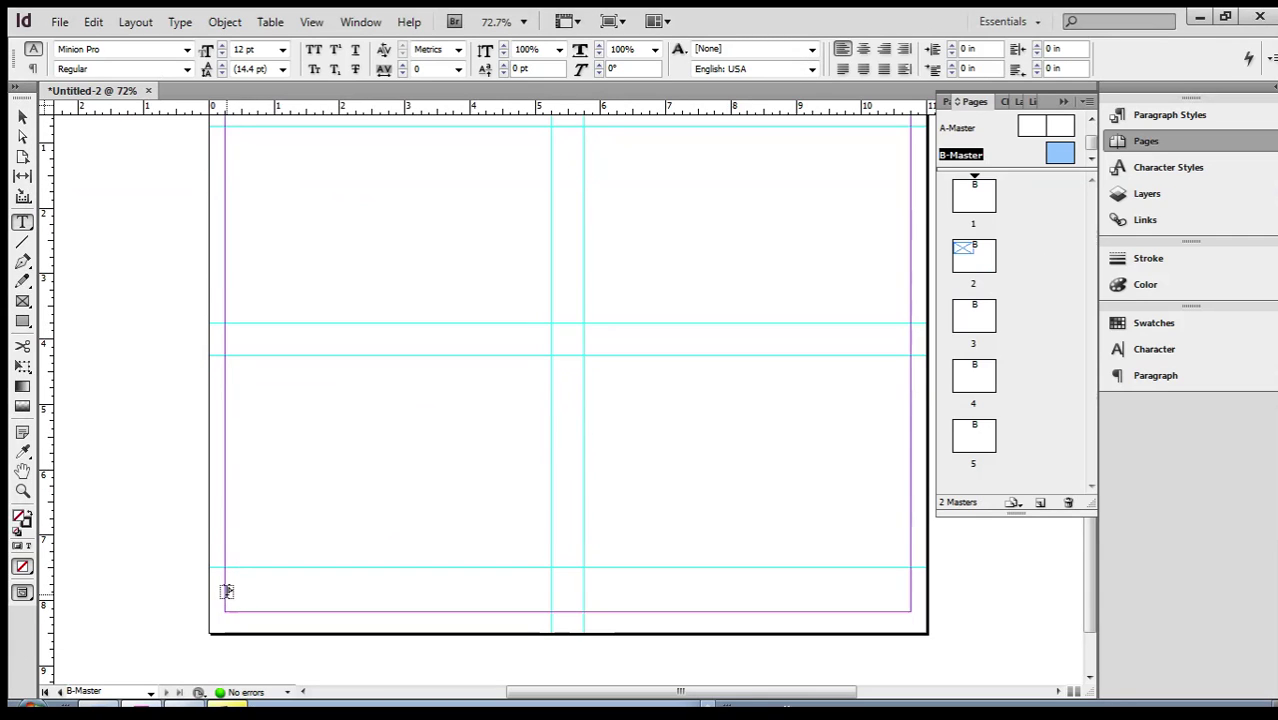
pyautogui.moveTo(225, 595); pyautogui.dragTo(551, 611)
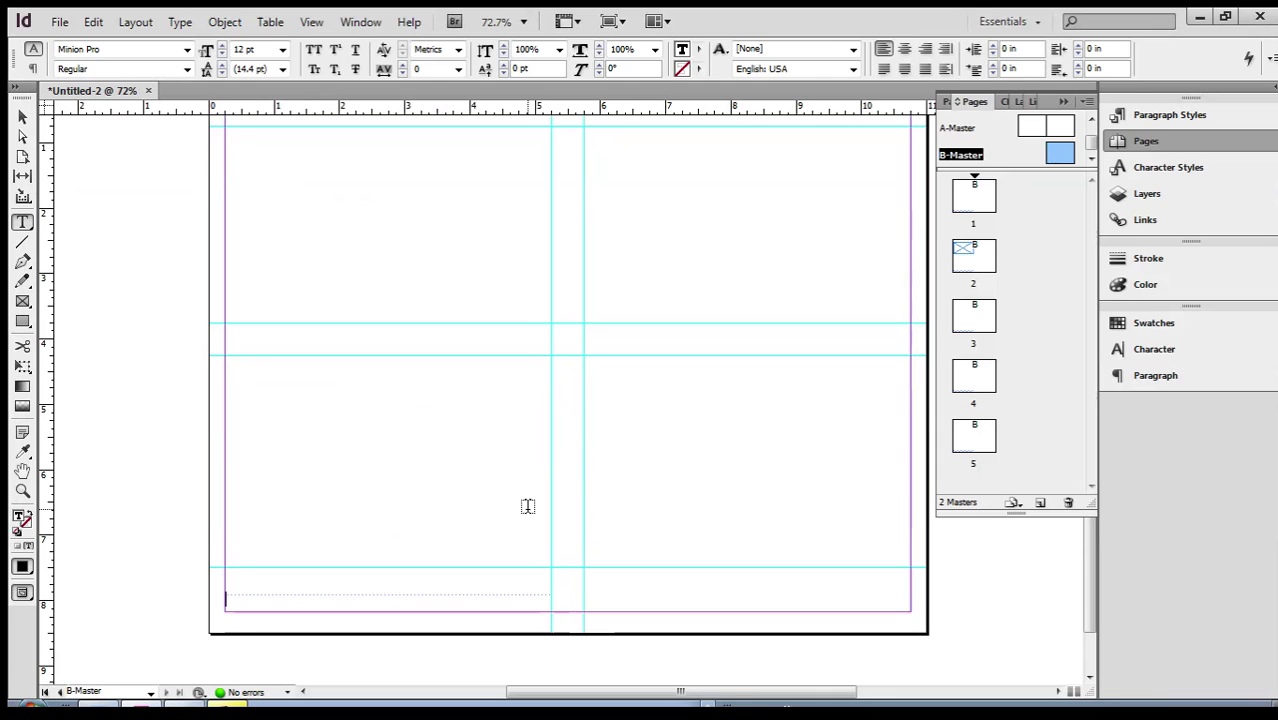
pyautogui.write('Lo')
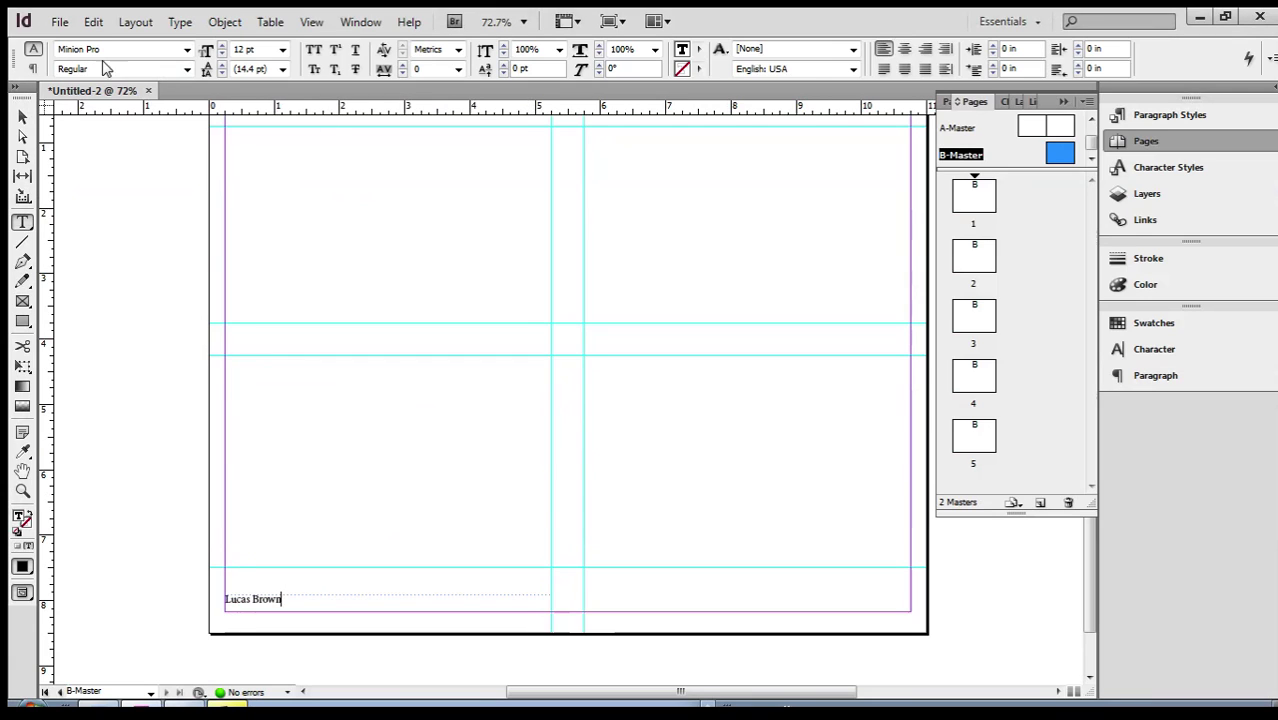
pyautogui.click(22, 116)
pyautogui.click(160, 467)
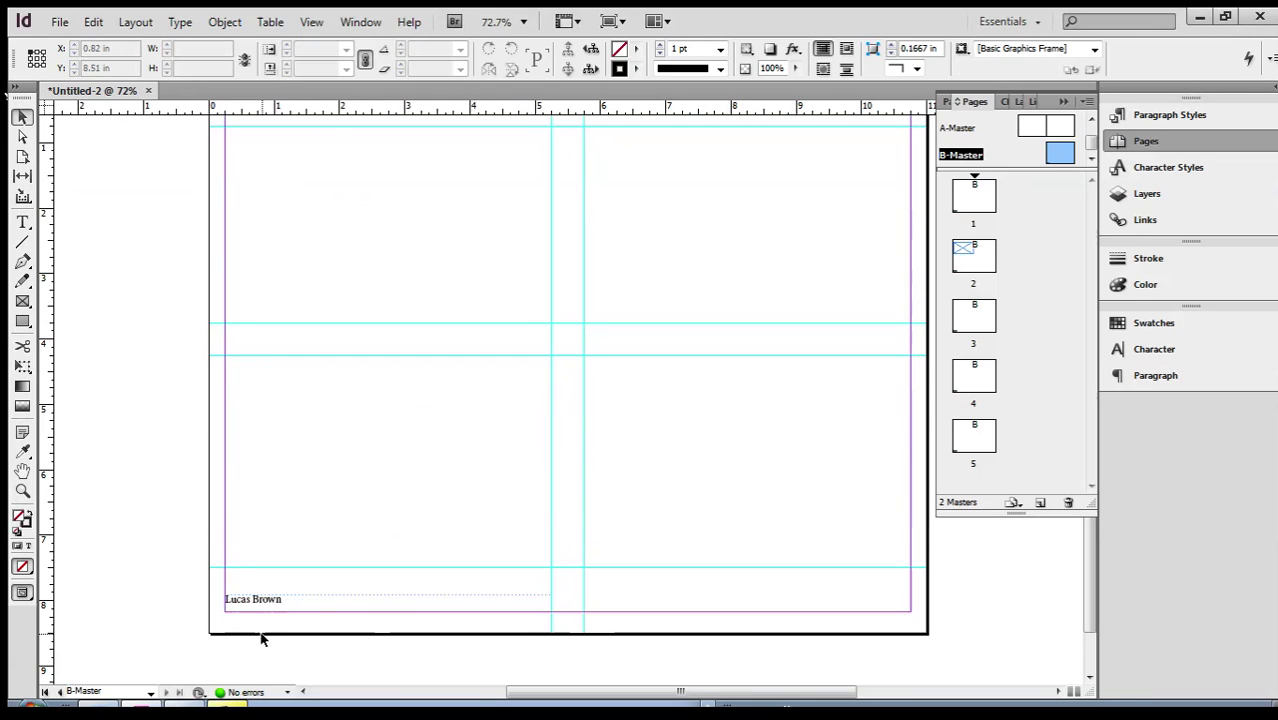
# Step: Check pages 5, 4, 3 and 2 for the master's footer name
pyautogui.doubleClick(988, 444)
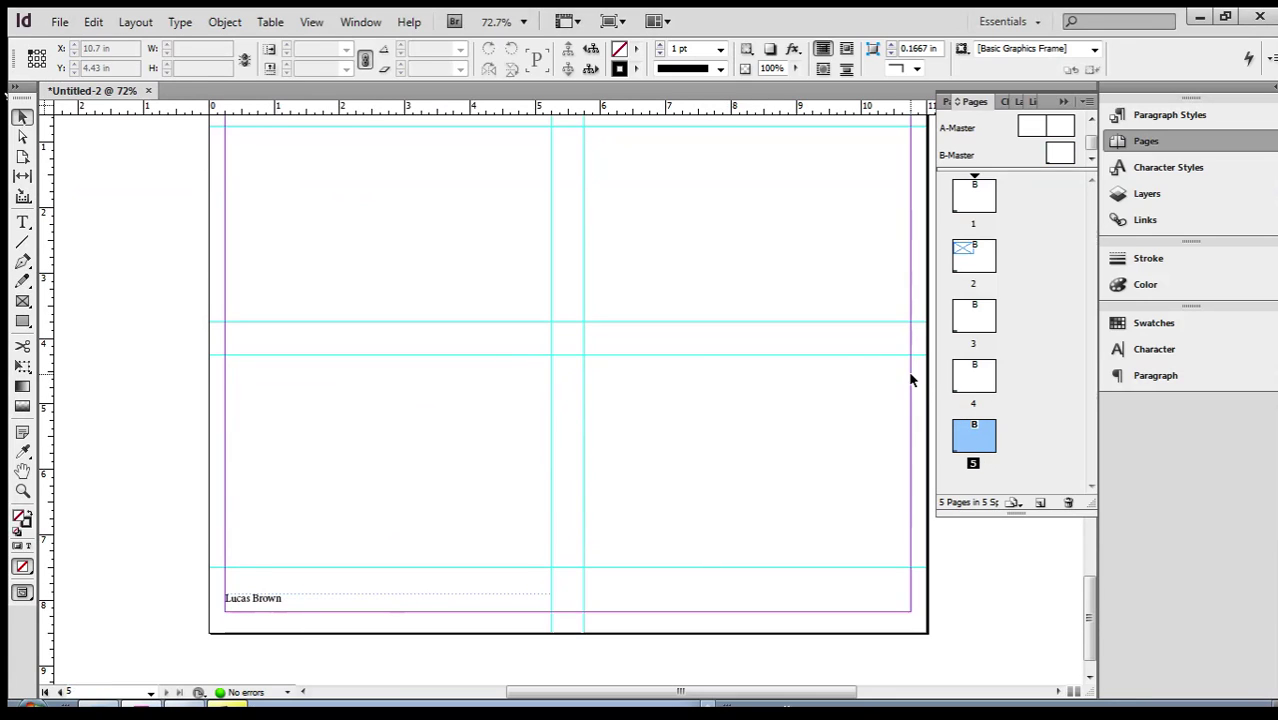
pyautogui.doubleClick(990, 388)
pyautogui.doubleClick(985, 320)
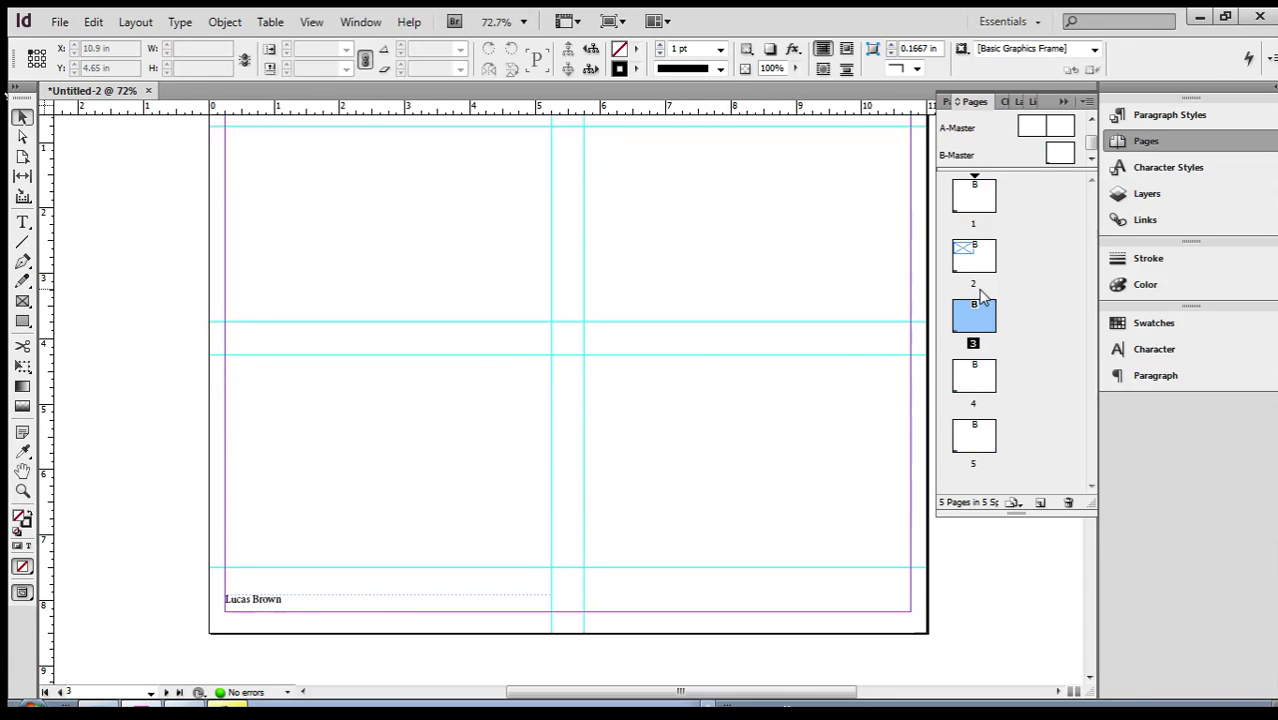
pyautogui.doubleClick(978, 268)
pyautogui.click(983, 200)
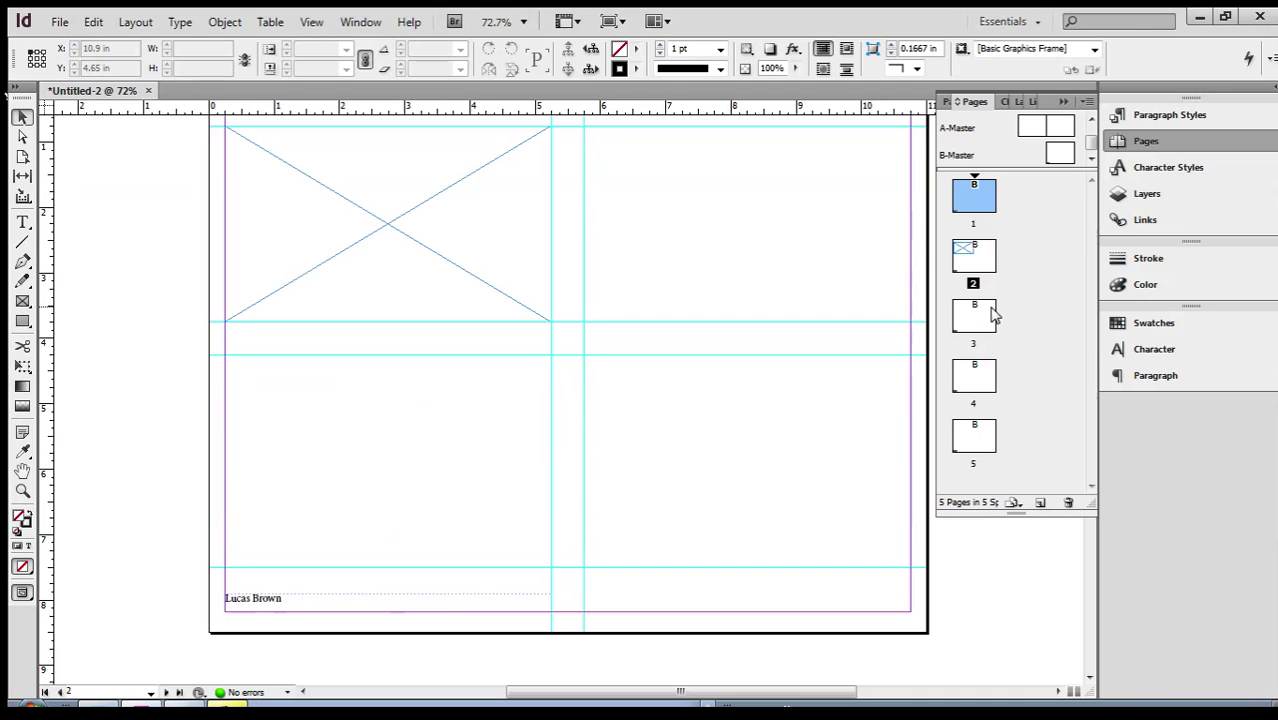
# Step: Duplicate B-Master's footer name frame and place the copy at X 5.75 in, Y 7.91 in, against the lower-right margins
pyautogui.doubleClick(1056, 157)
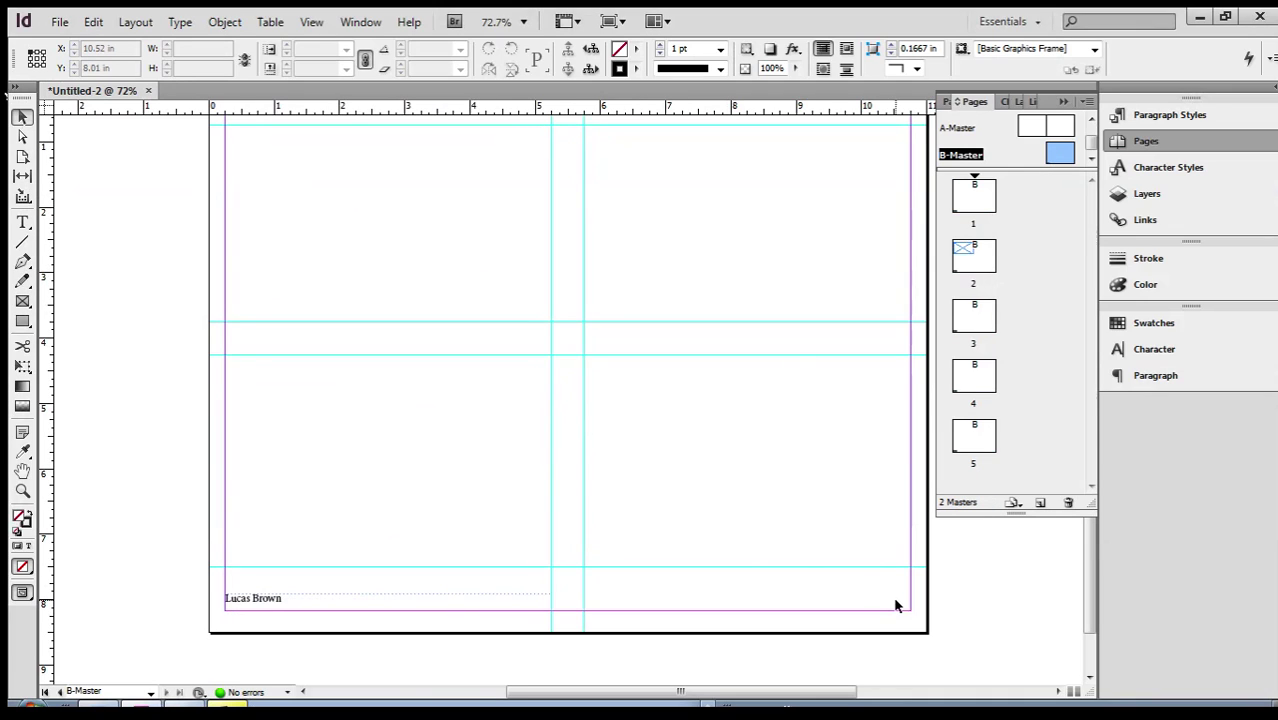
pyautogui.click(22, 222)
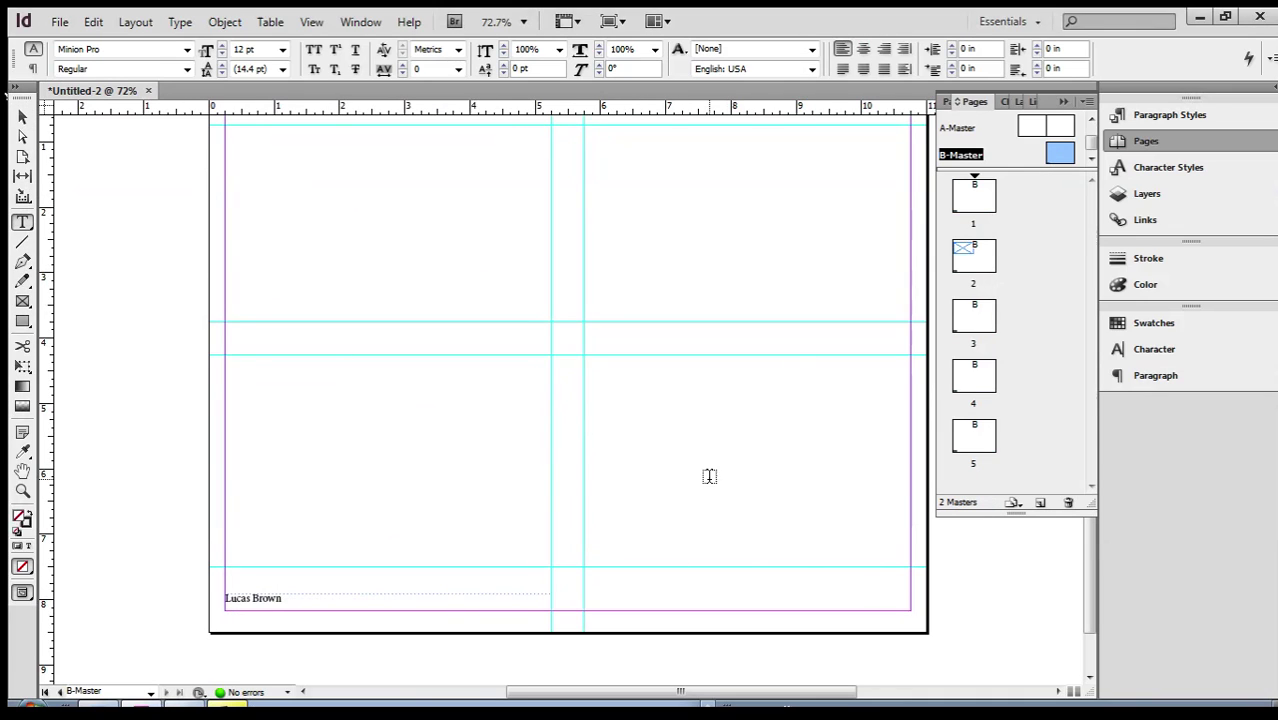
pyautogui.click(22, 117)
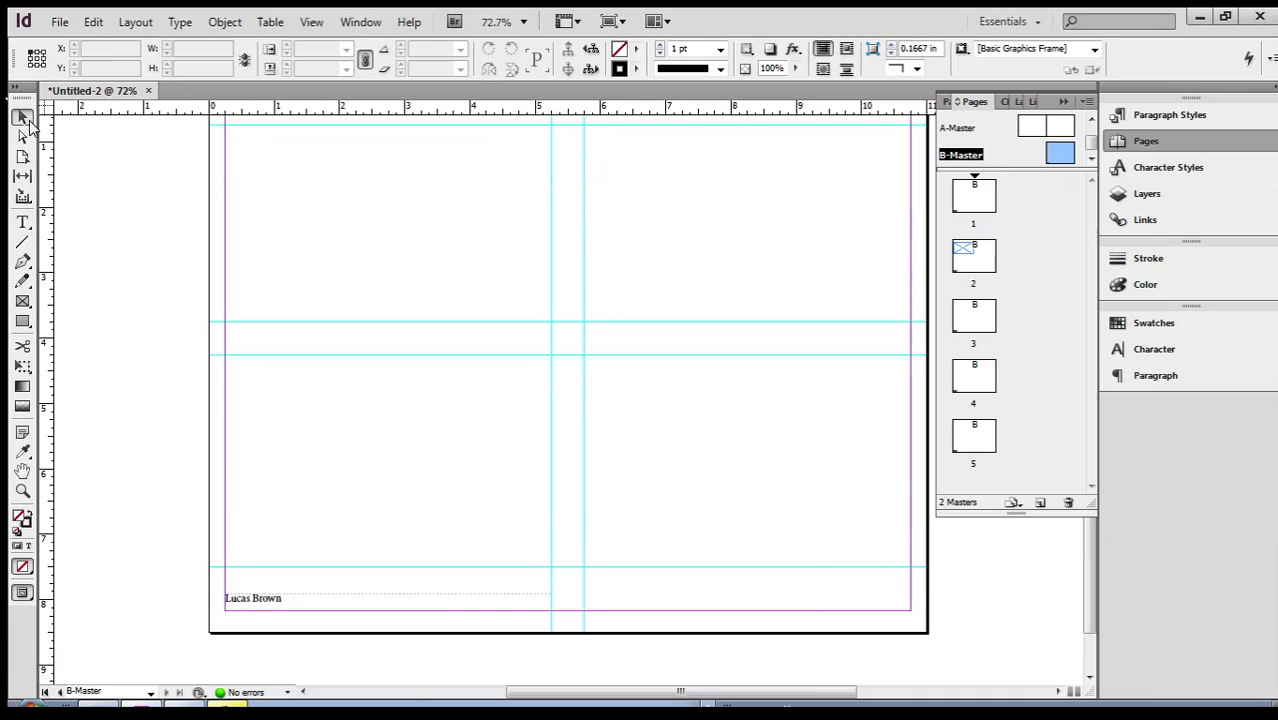
pyautogui.click(296, 605)
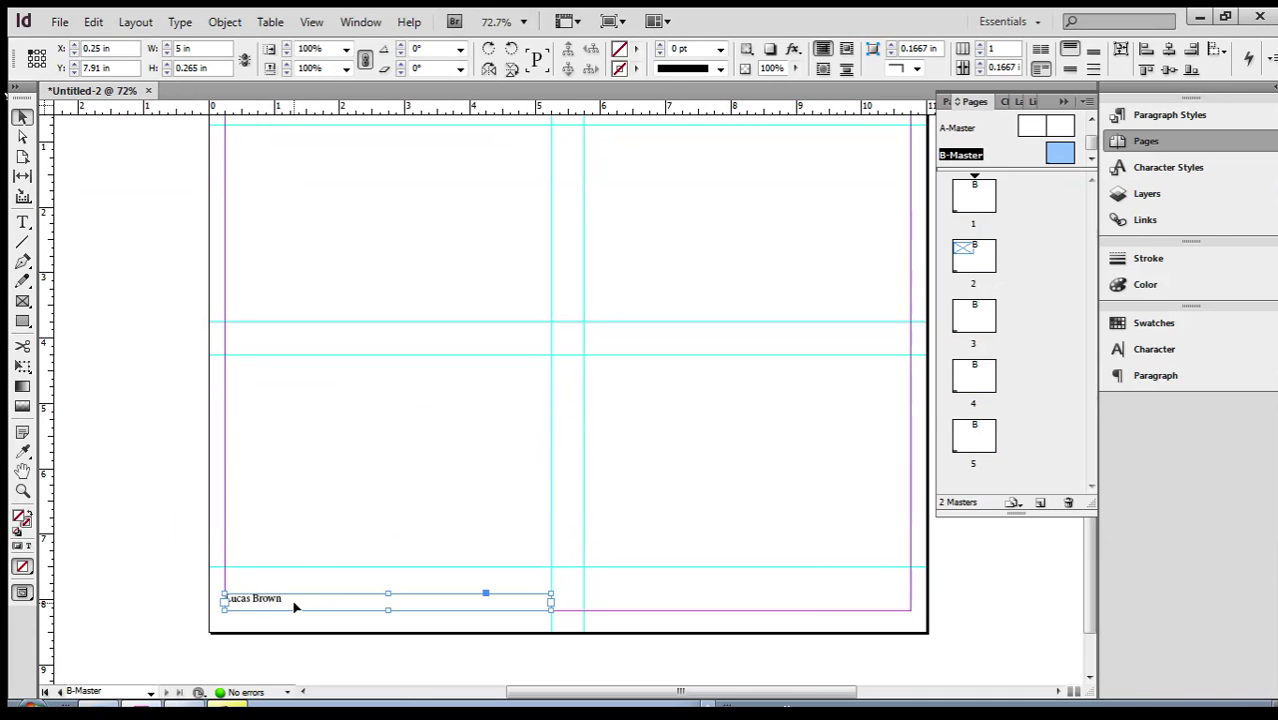
pyautogui.hotkey('ctrl', 'c')
pyautogui.hotkey('ctrl', 'v')
pyautogui.moveTo(447, 404); pyautogui.dragTo(617, 594)
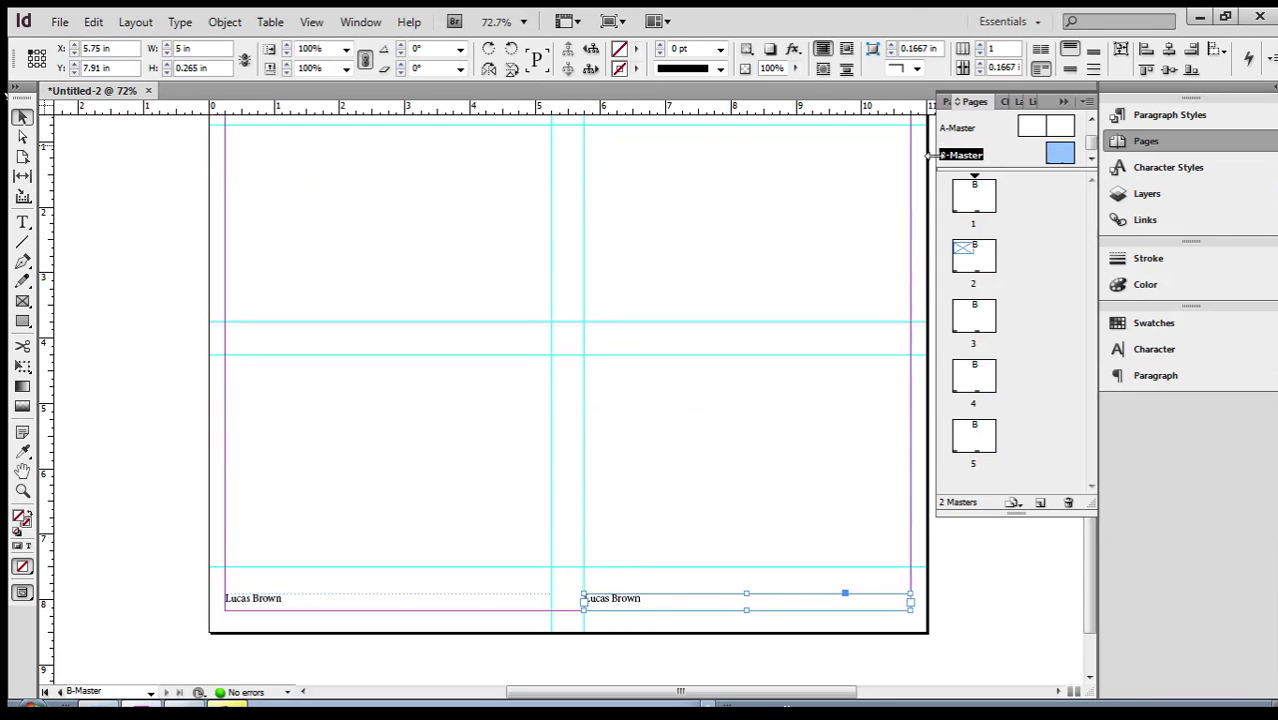
# Step: Right-align the text in the duplicated footer frame on B-Master
pyautogui.click(1160, 375)
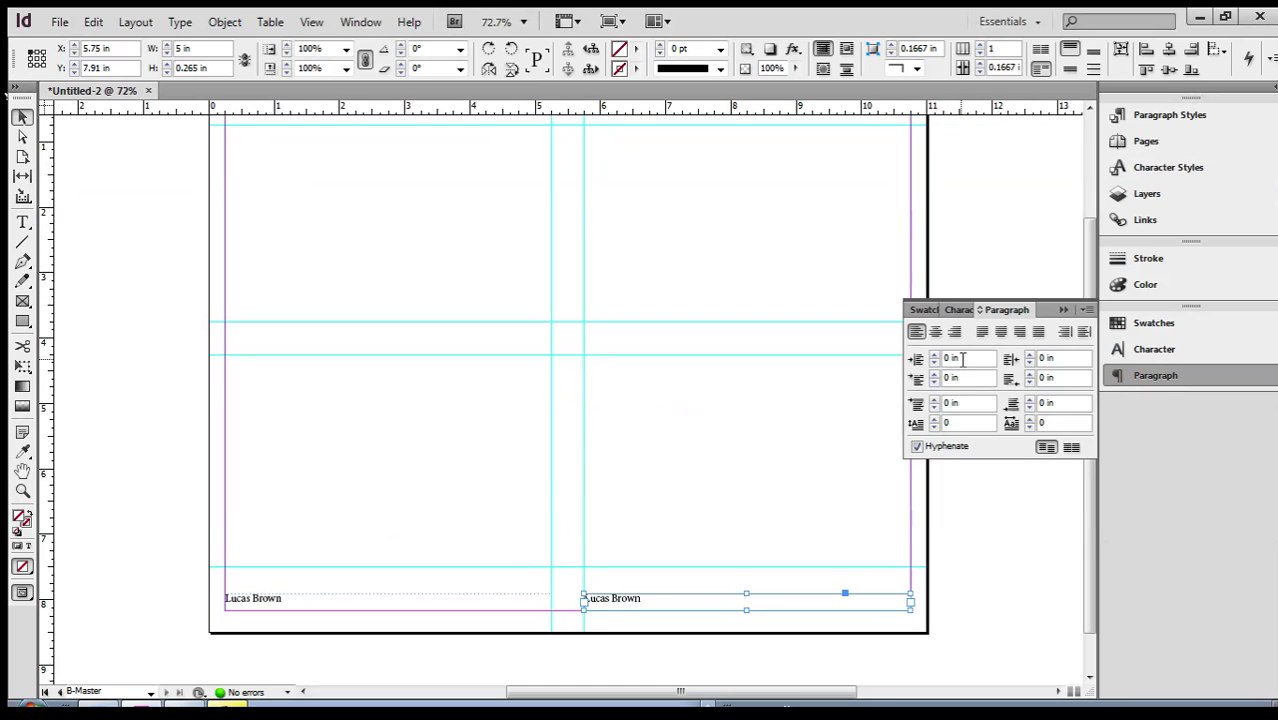
pyautogui.click(954, 331)
pyautogui.click(882, 621)
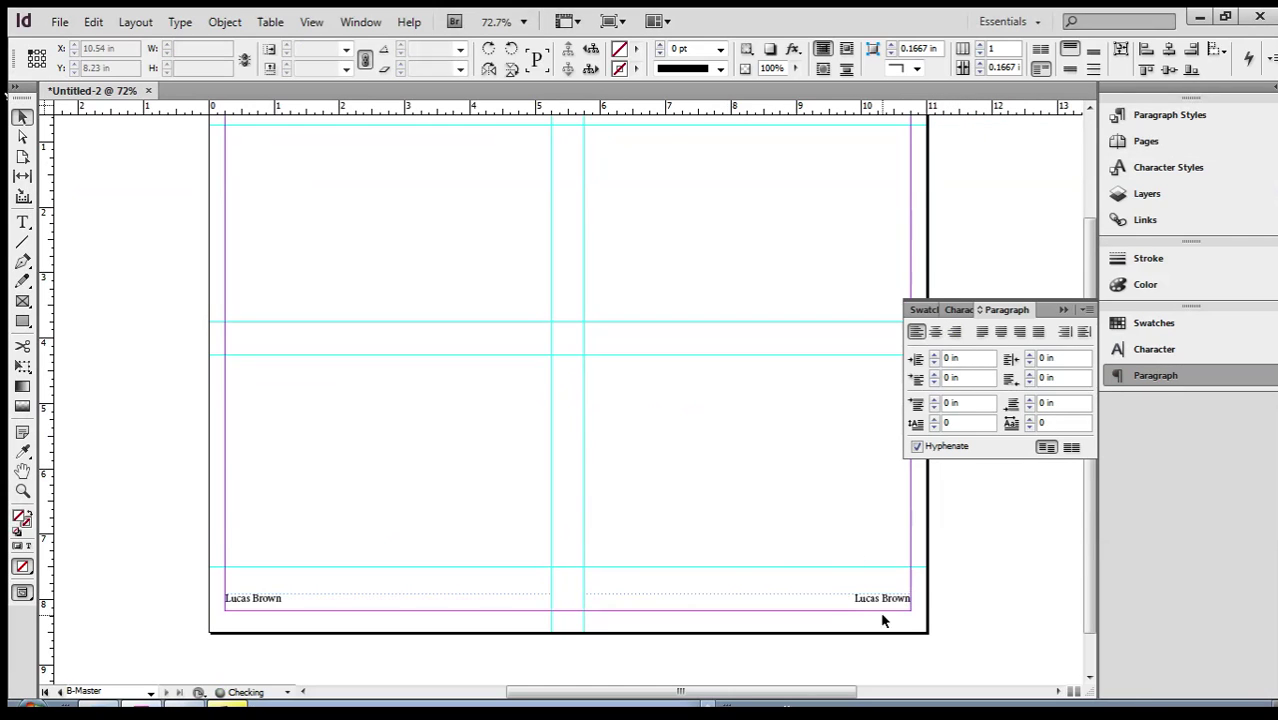
# Step: Replace the name in B-Master's lower-right footer frame with a Current Page Number marker
pyautogui.click(848, 597)
pyautogui.doubleClick(858, 598)
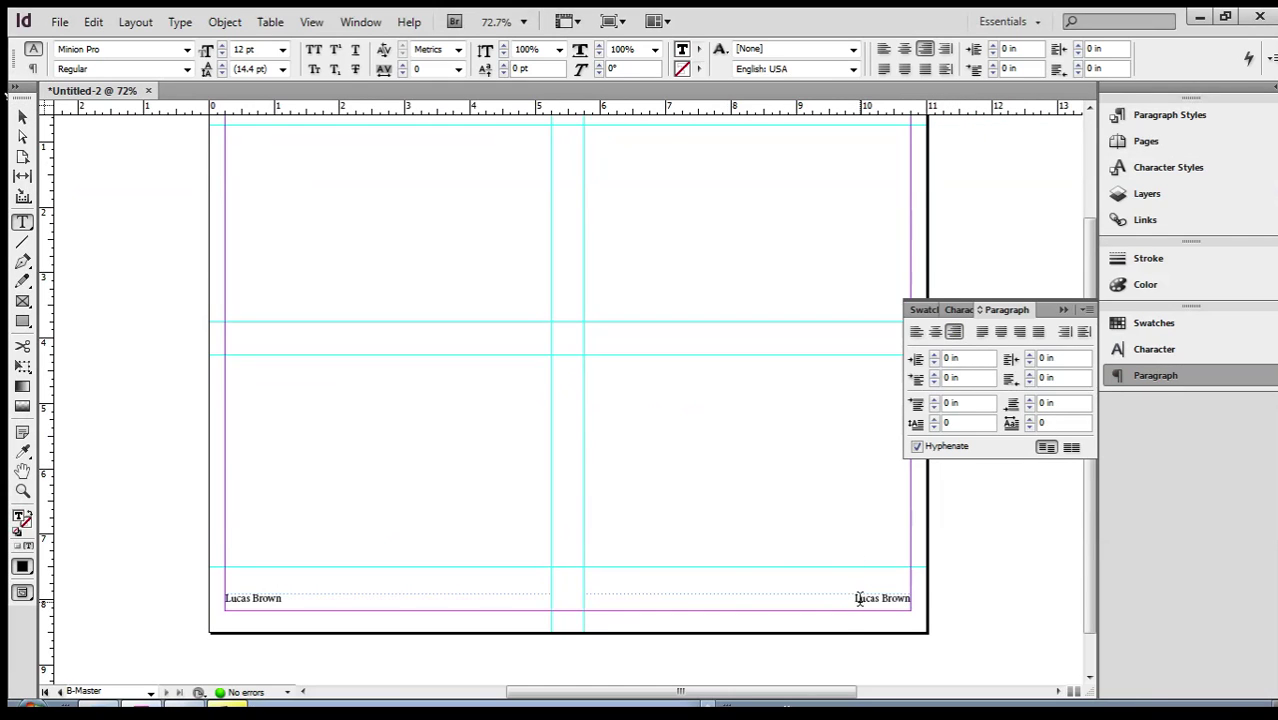
pyautogui.moveTo(858, 598); pyautogui.dragTo(925, 592)
pyautogui.click(179, 22)
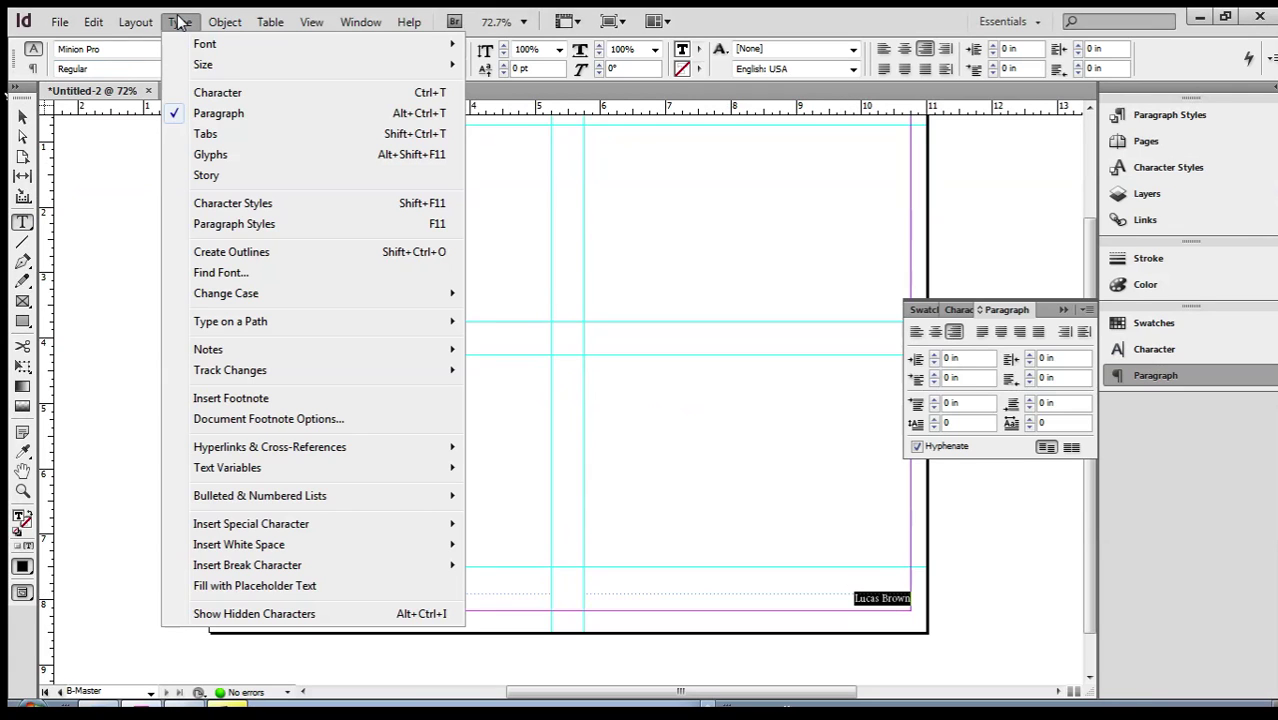
pyautogui.moveTo(320, 523)
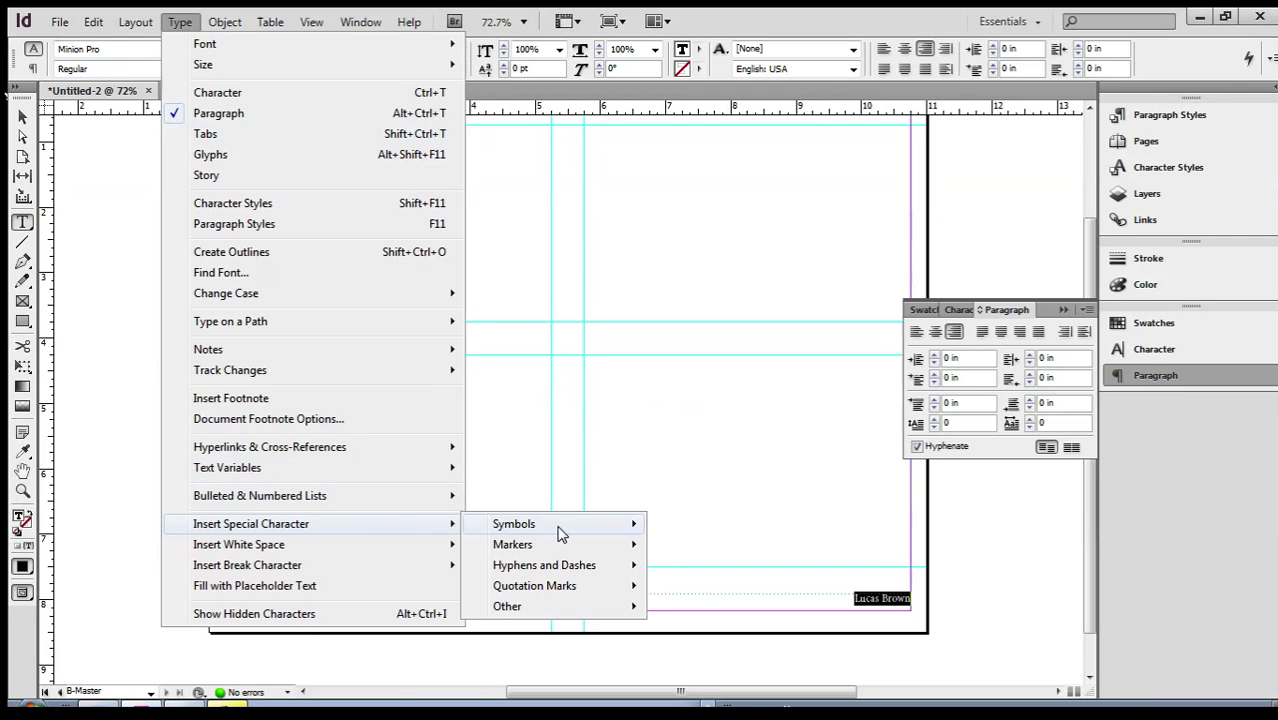
pyautogui.moveTo(559, 534)
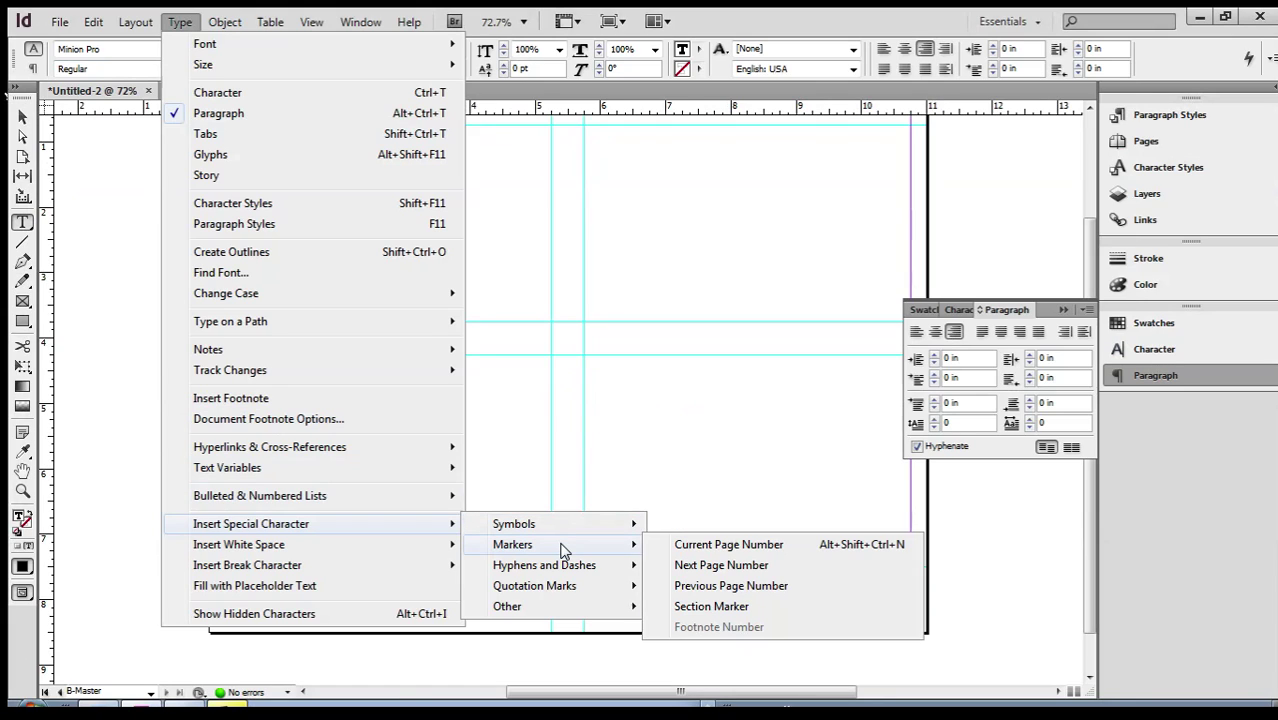
pyautogui.click(713, 549)
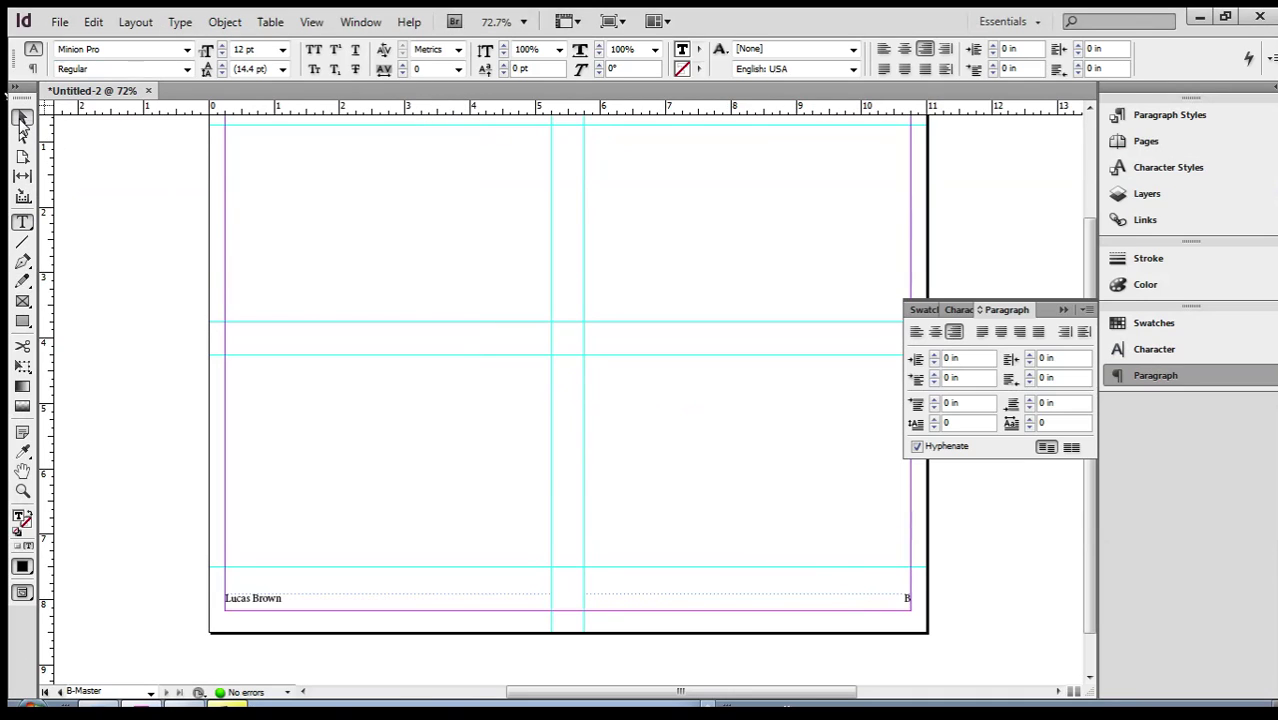
pyautogui.click(22, 117)
pyautogui.click(640, 453)
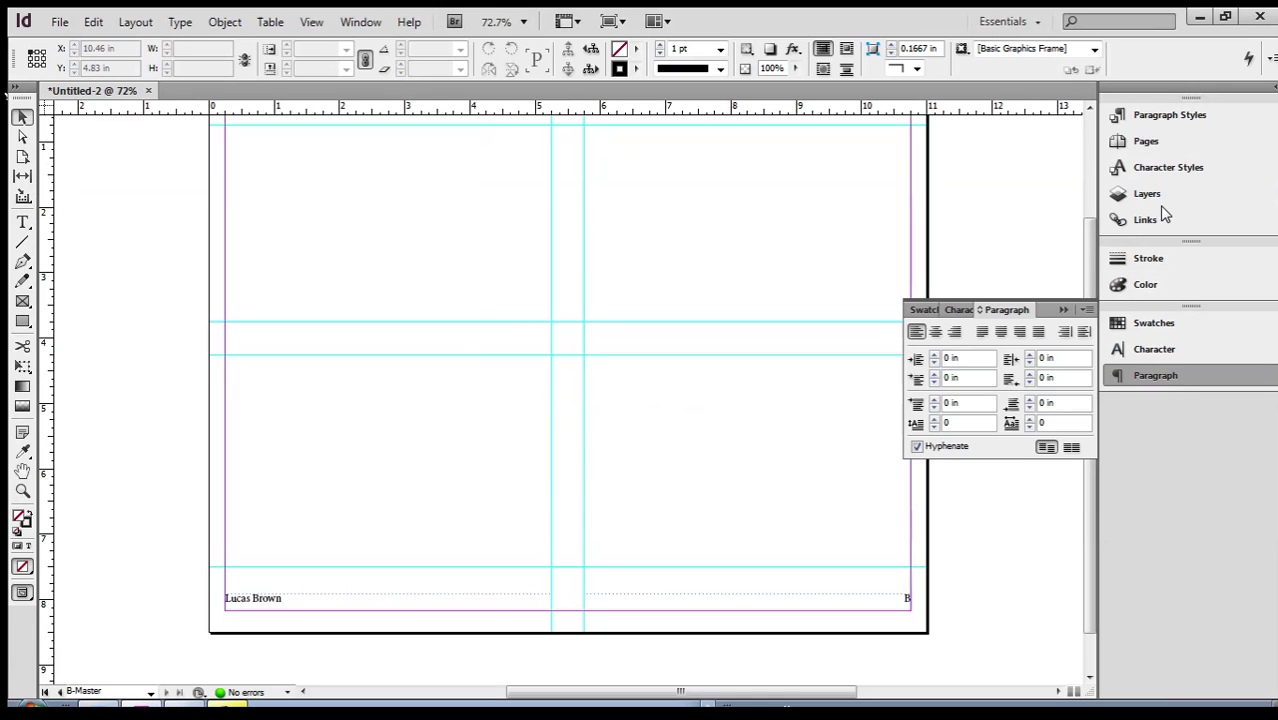
# Step: Check the footer page numbers on pages 4, 3 and 5
pyautogui.click(1145, 141)
pyautogui.click(975, 380)
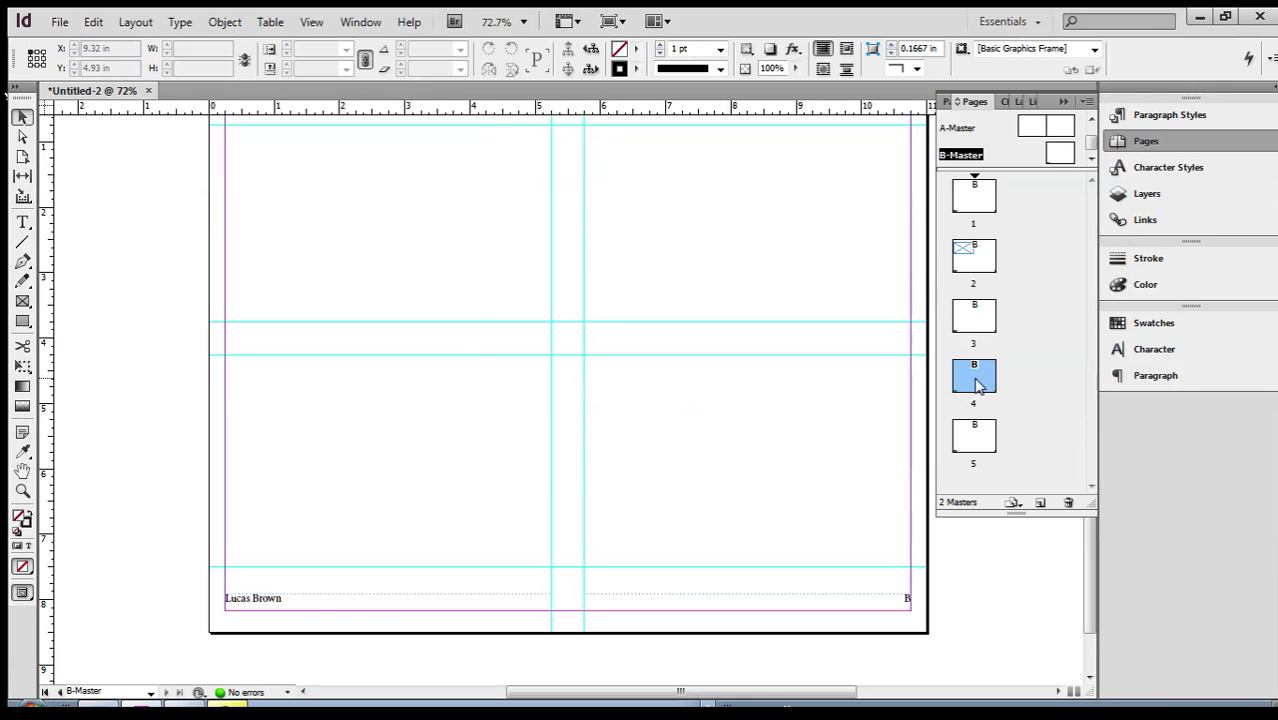
pyautogui.doubleClick(978, 386)
pyautogui.click(990, 322)
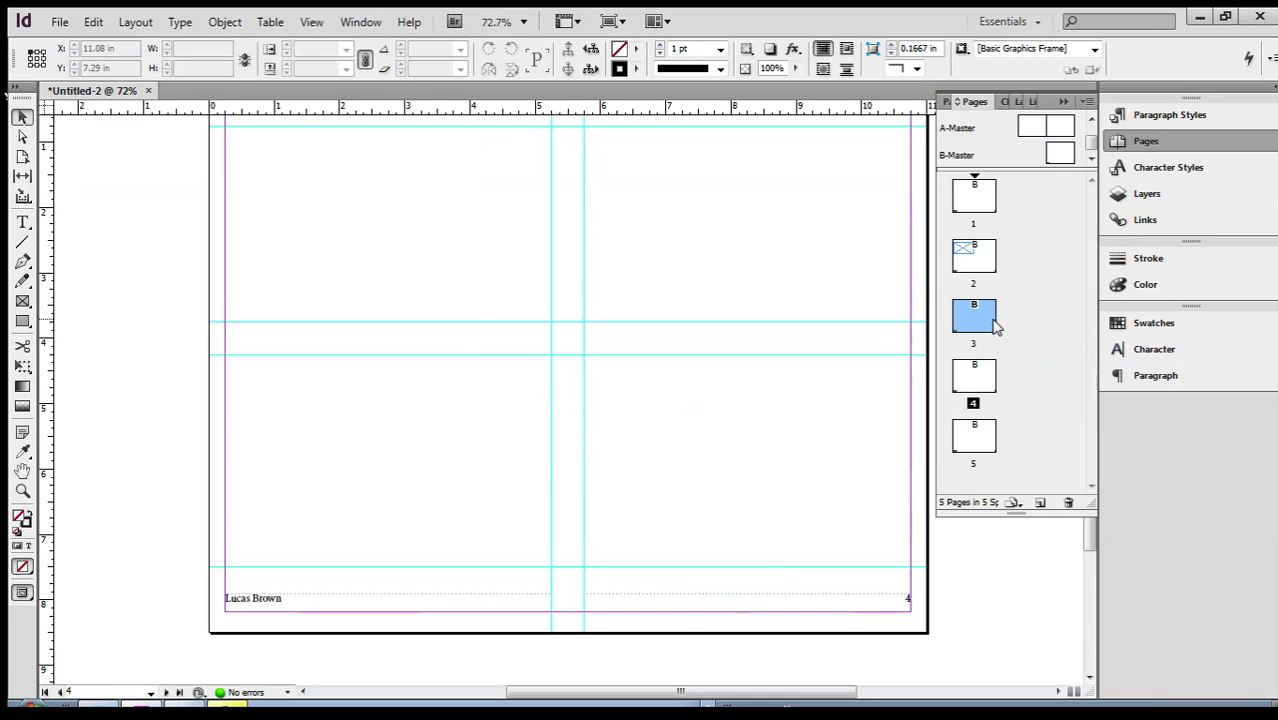
pyautogui.doubleClick(993, 323)
pyautogui.click(975, 440)
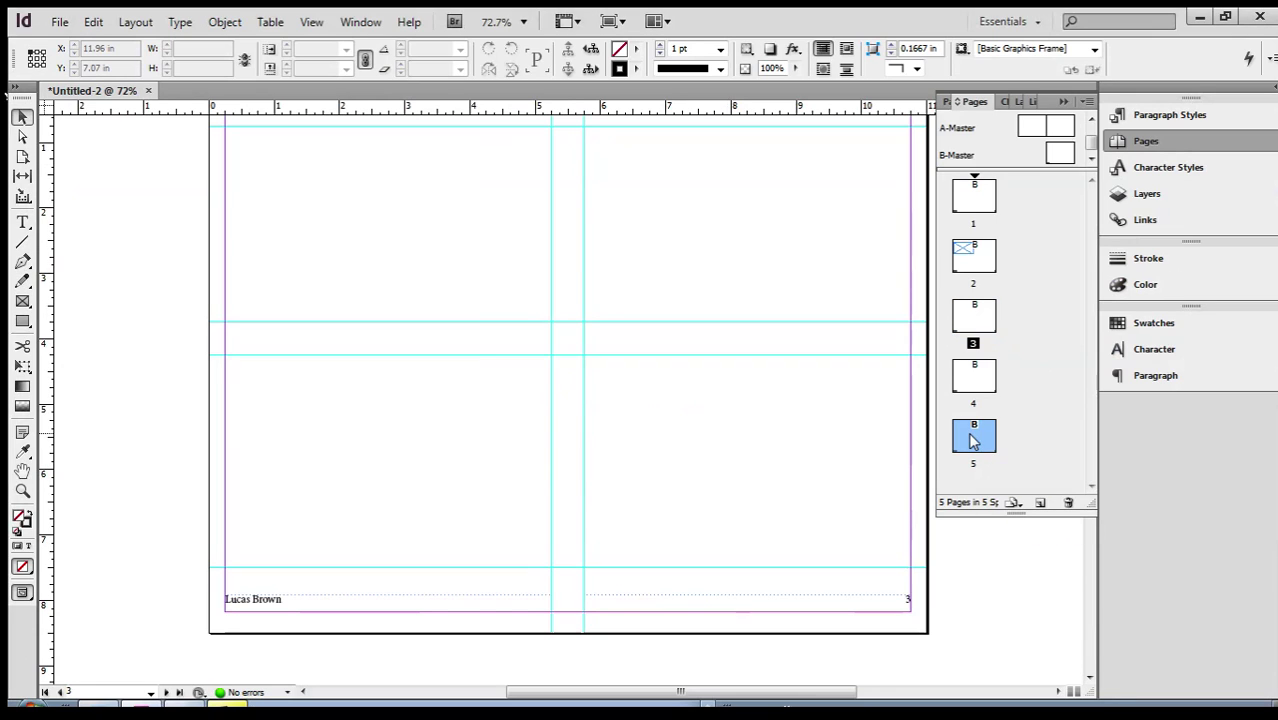
pyautogui.doubleClick(974, 440)
pyautogui.scroll(2, 662, 488)
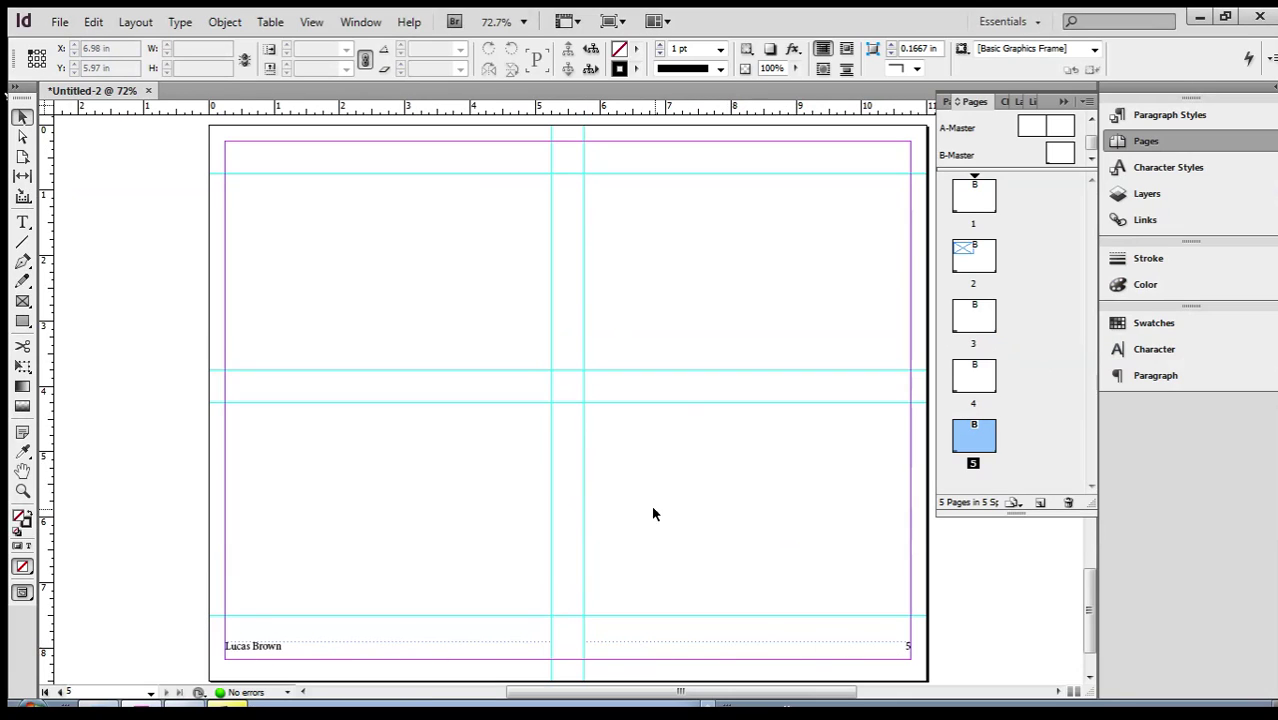
pyautogui.scroll(1, 645, 497)
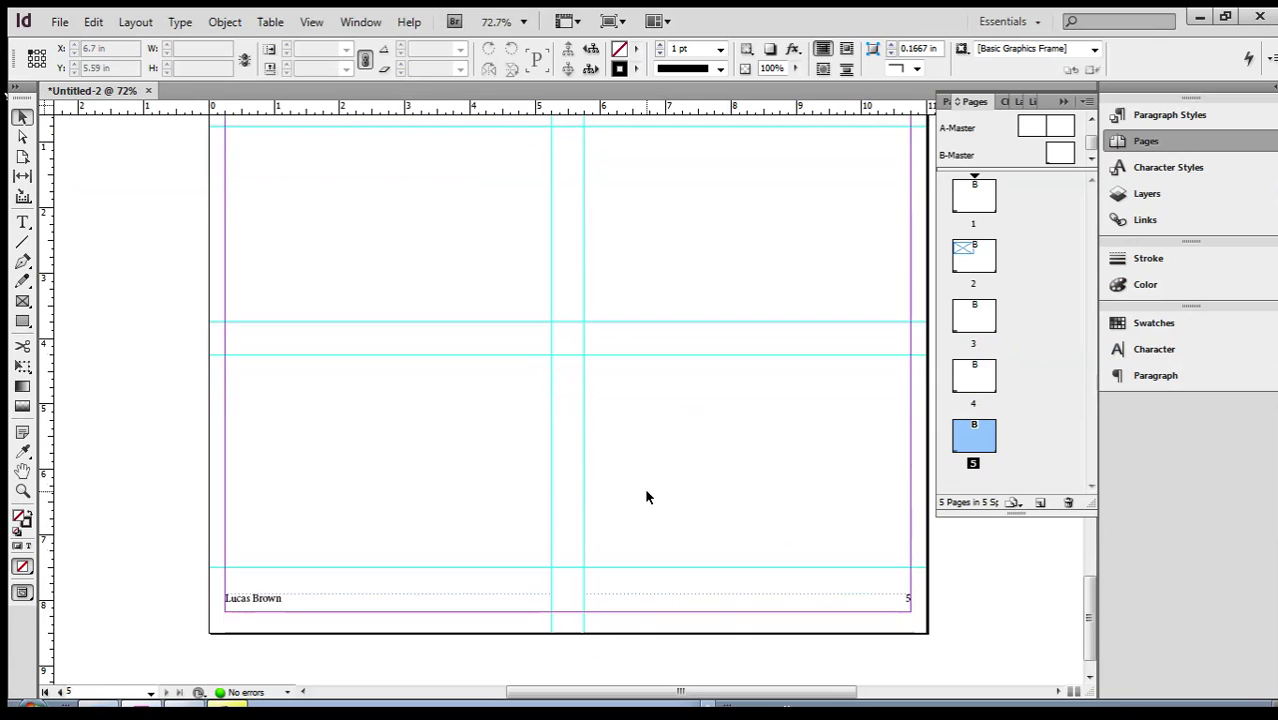
pyautogui.scroll(-1, 645, 497)
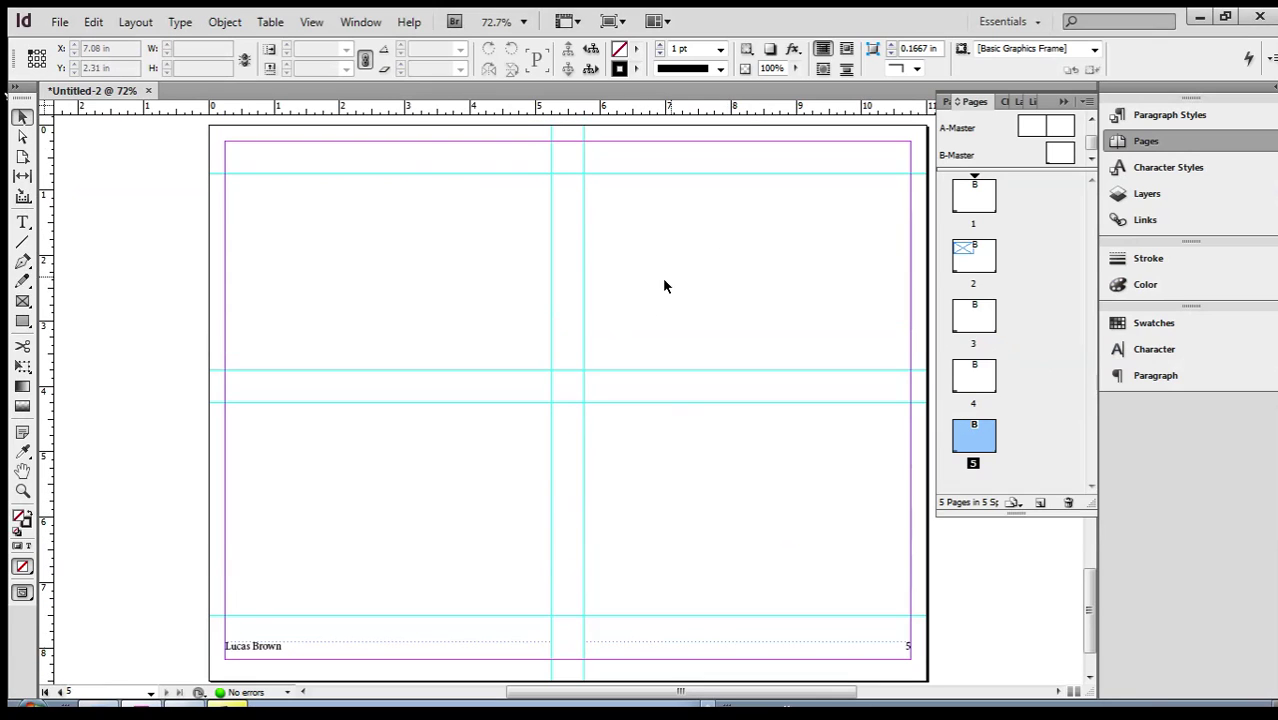